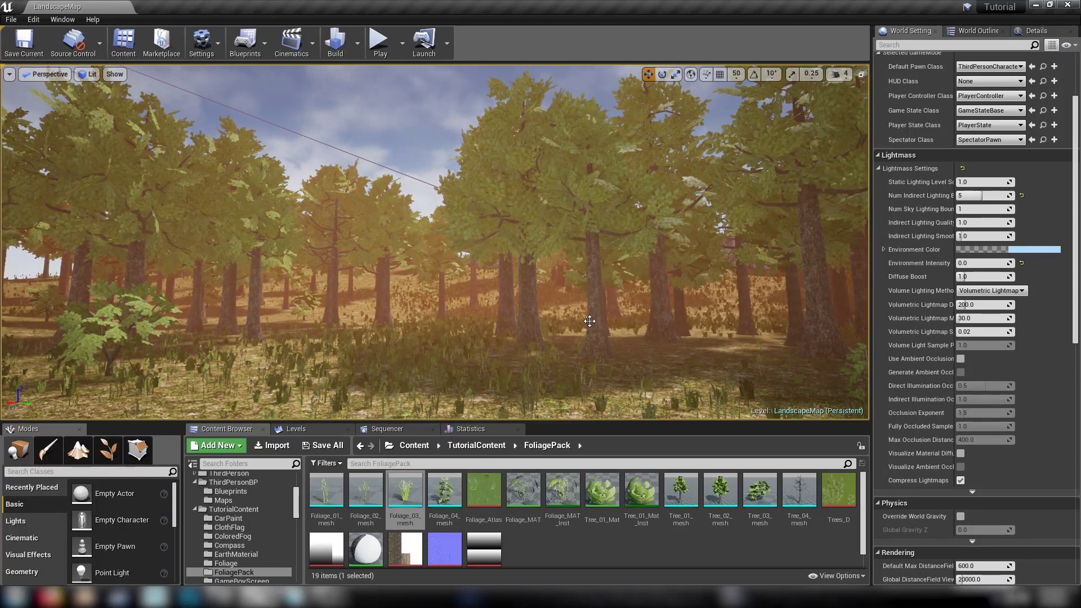
- Play the level in the viewport, run the character through the forest, and stop the session
mouse_move(438, 303)
right_down()
mouse_move(406, 298)
mouse_move(419, 304)
right_up()
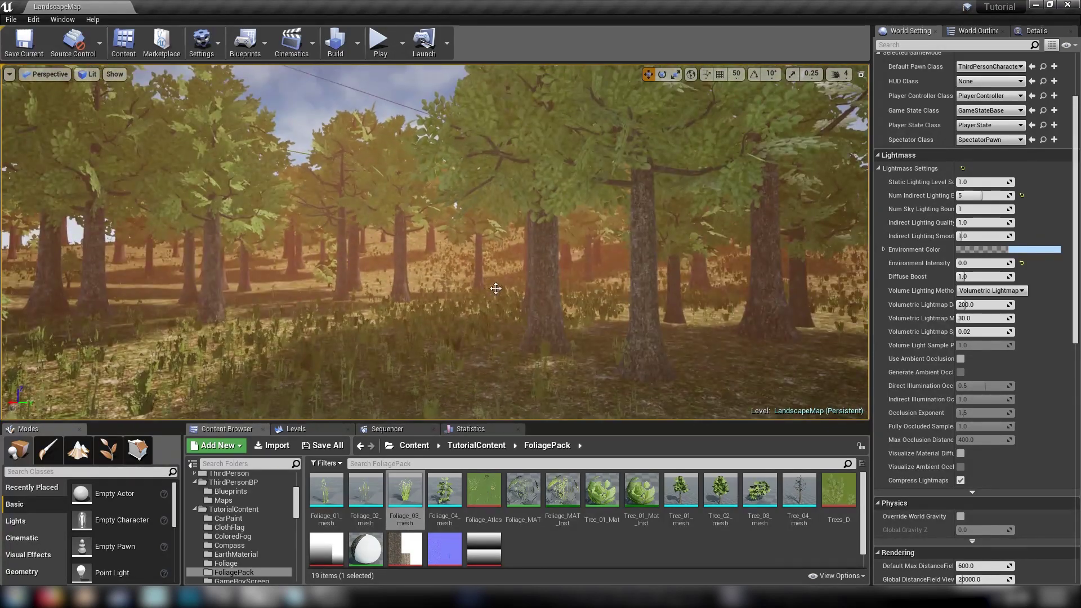
click(630, 537)
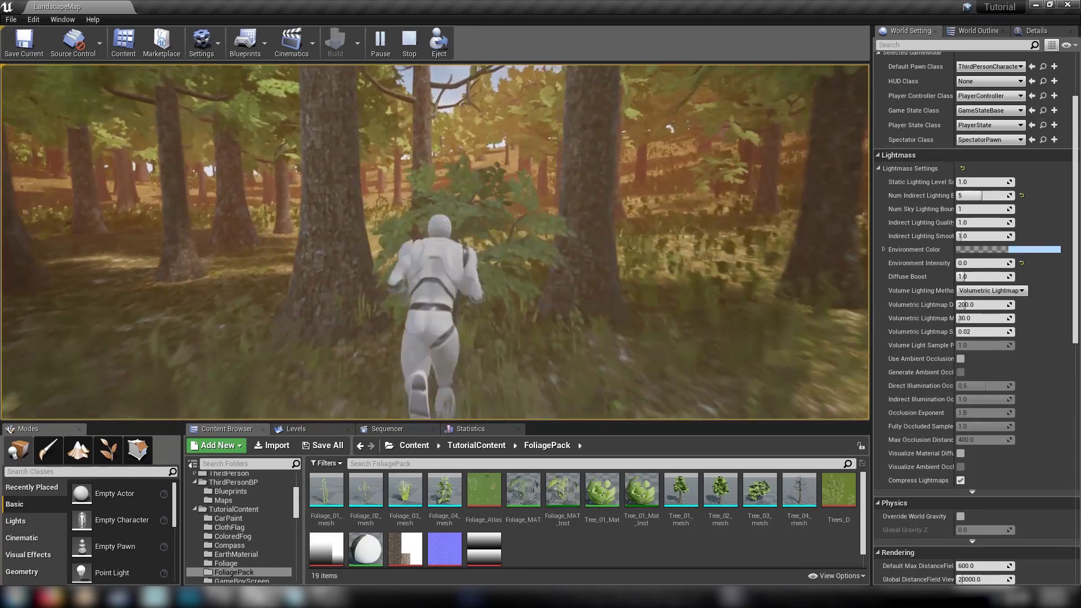
key(w)
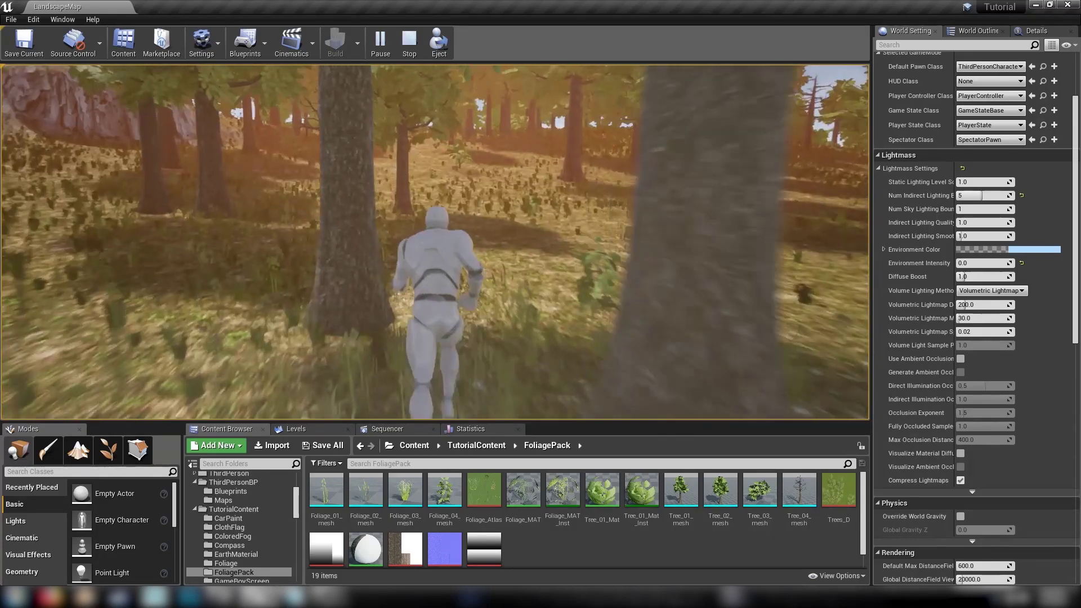
key(Escape)
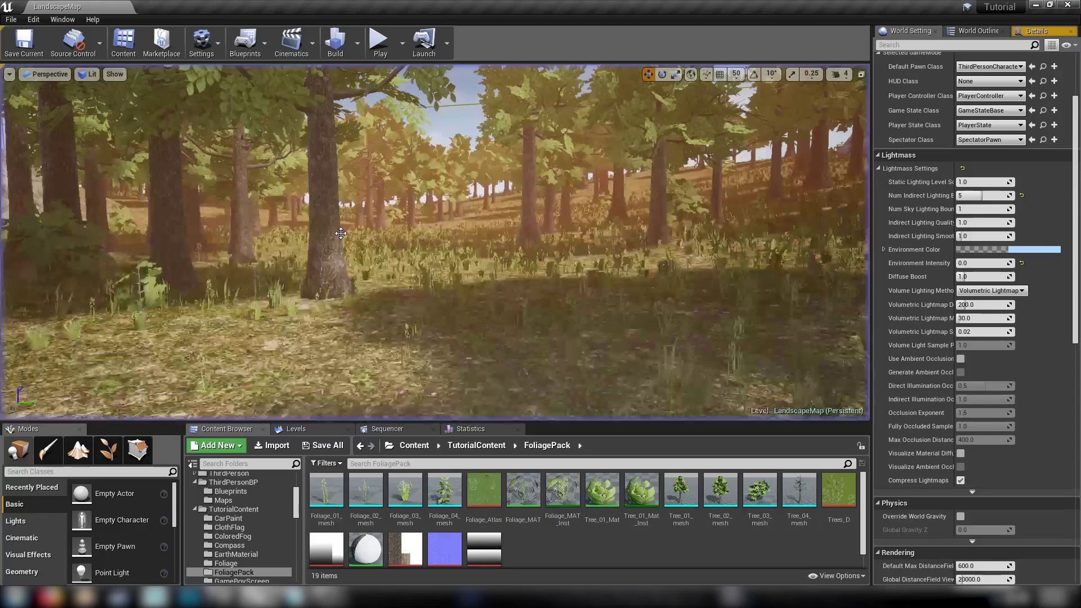
- Switch to foliage painting mode and float the Modes panel as a taller, narrower window beside the forest view
right_drag(340, 233, 372, 185)
click(419, 225)
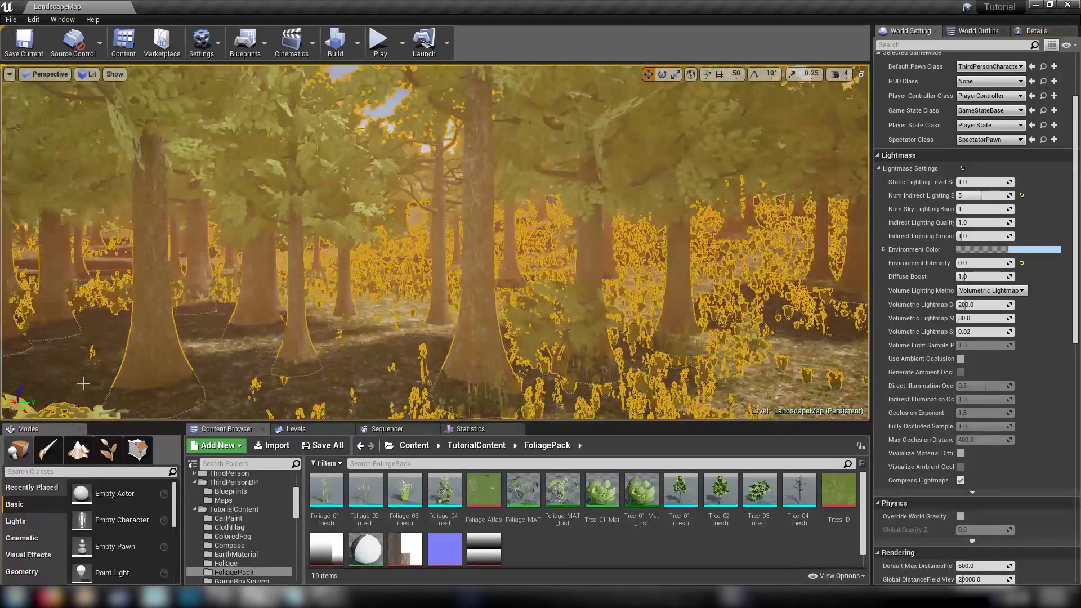
click(105, 449)
mouse_move(28, 429)
mouse_down()
mouse_move(104, 378)
mouse_move(73, 330)
mouse_move(81, 260)
mouse_move(231, 169)
mouse_up()
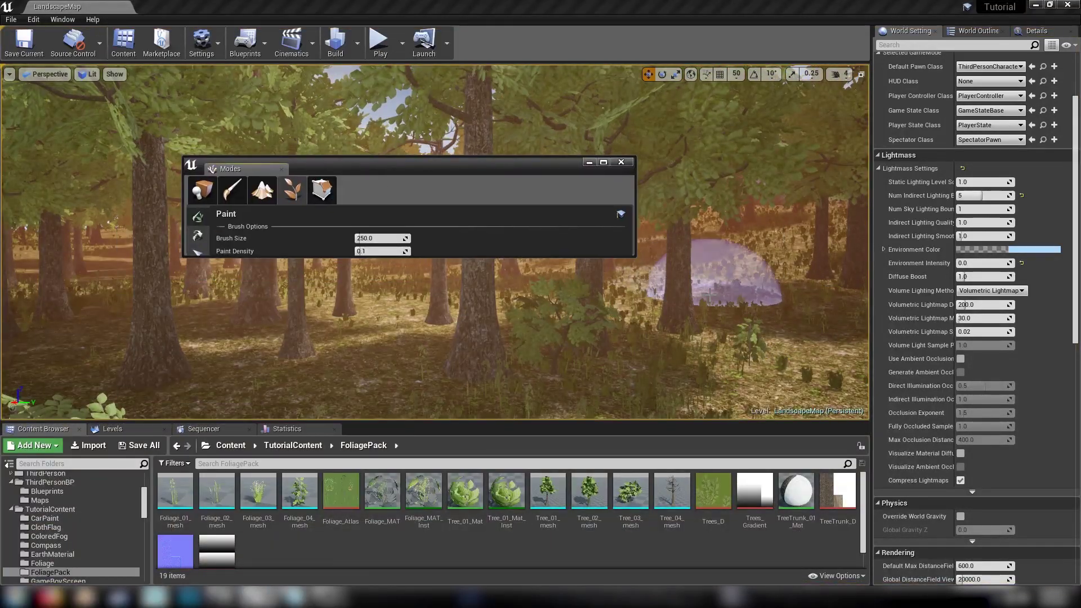
drag(632, 256, 441, 563)
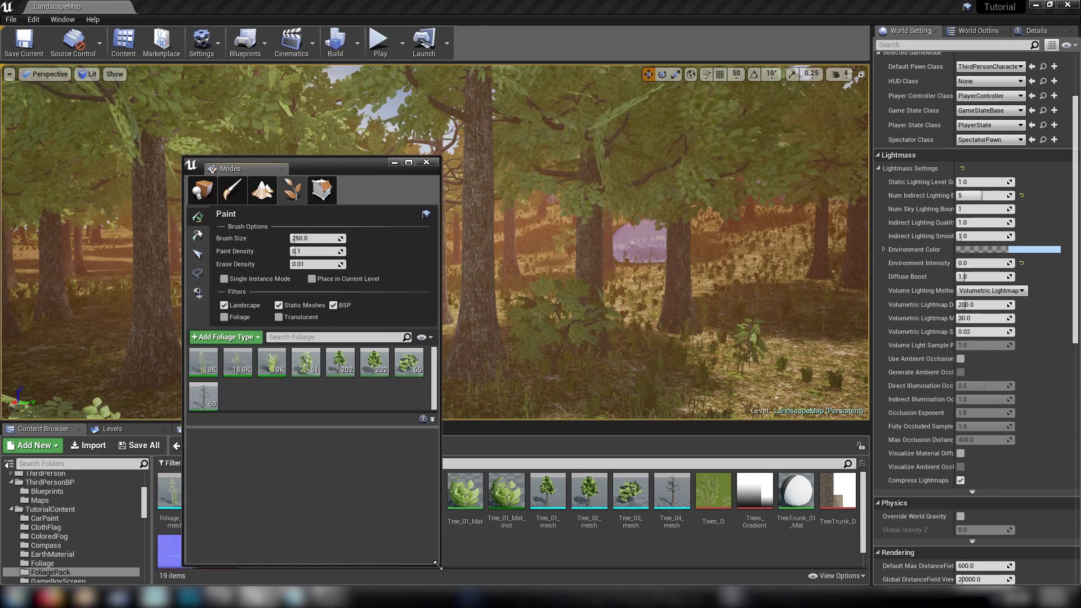
drag(343, 166, 187, 107)
right_drag(506, 242, 727, 265)
drag(170, 113, 152, 135)
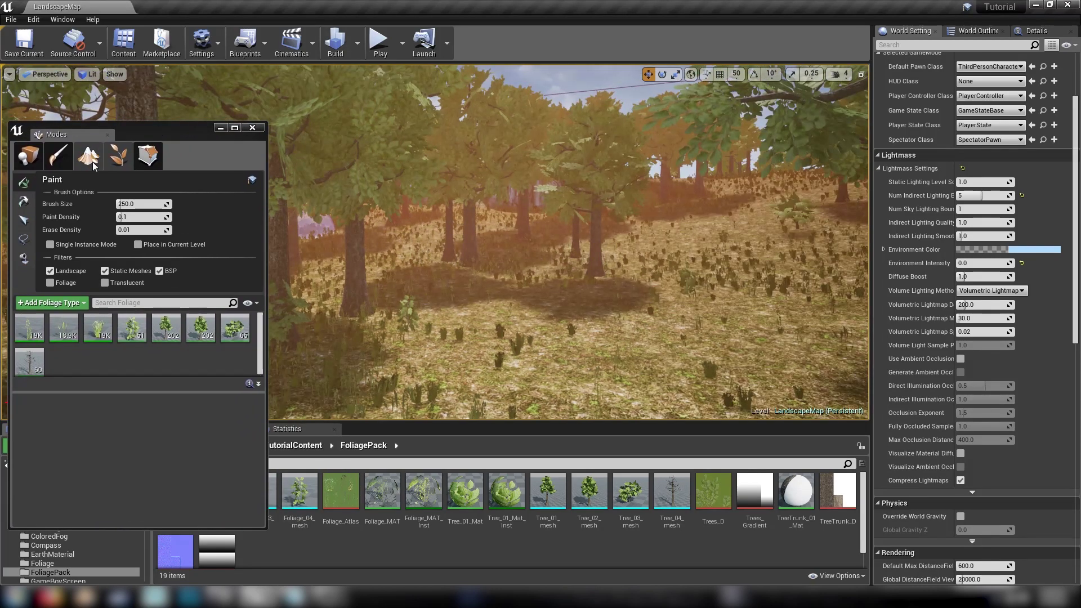
- Return to placement mode and examine the landscape's static lighting resolution, widening the property name column in its details
click(28, 156)
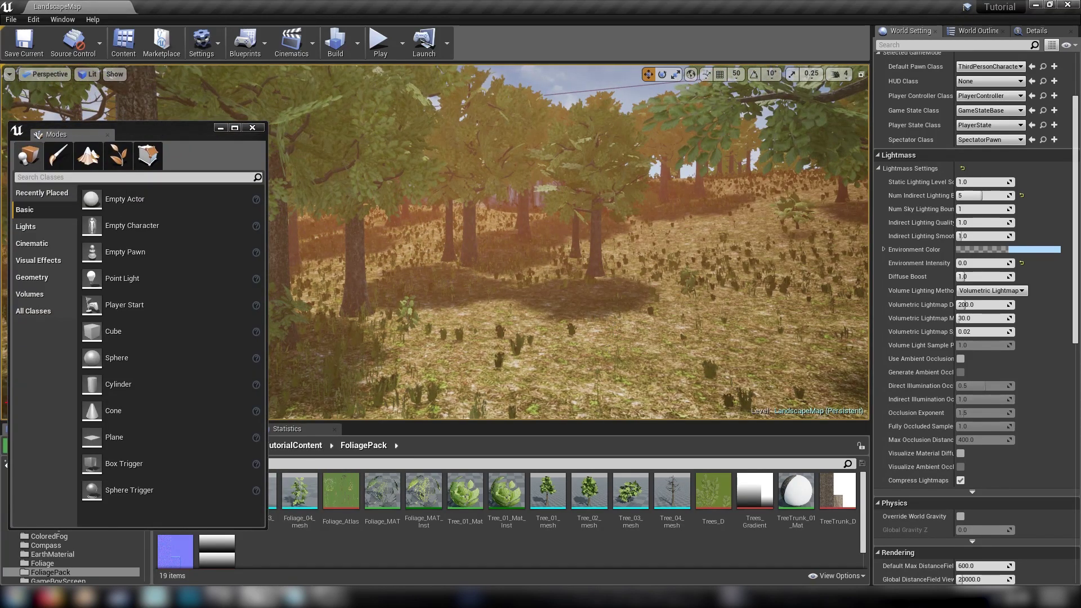
right_drag(540, 300, 541, 301)
click(1045, 32)
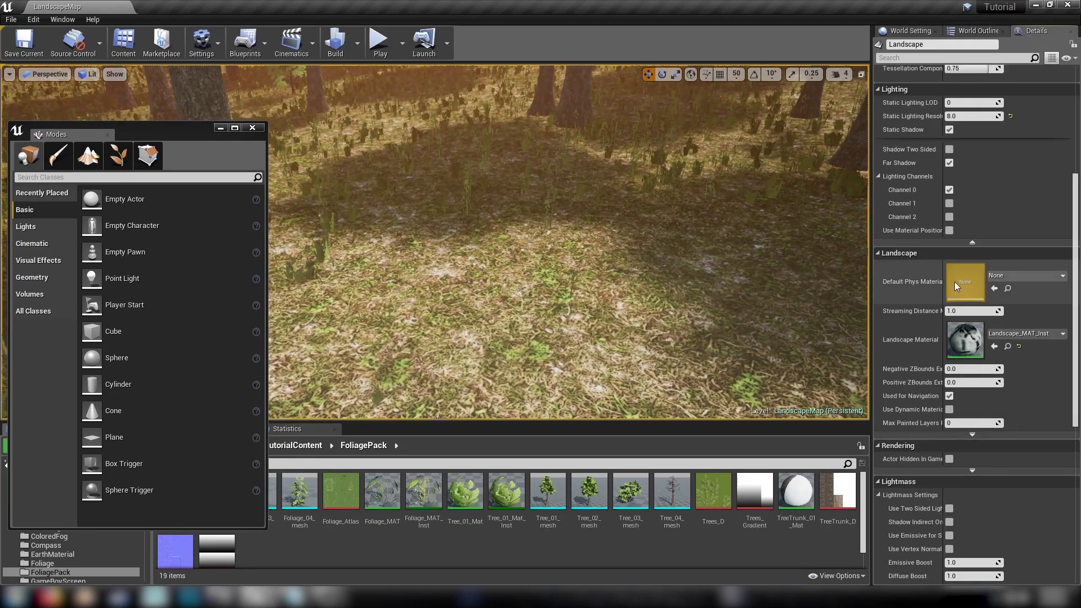
scroll(952, 153, up, 2)
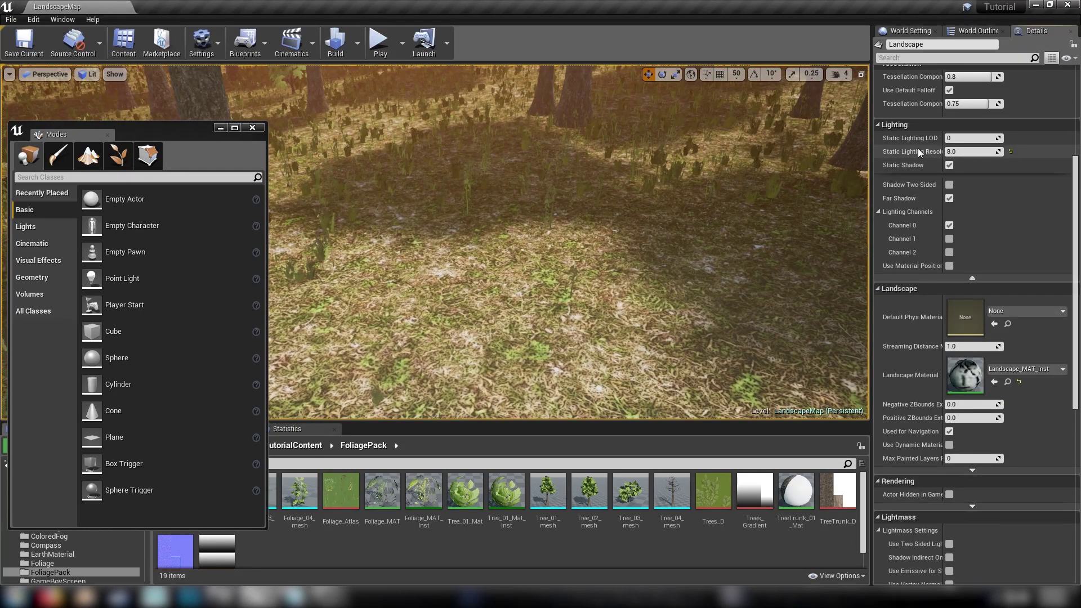
drag(942, 149, 964, 150)
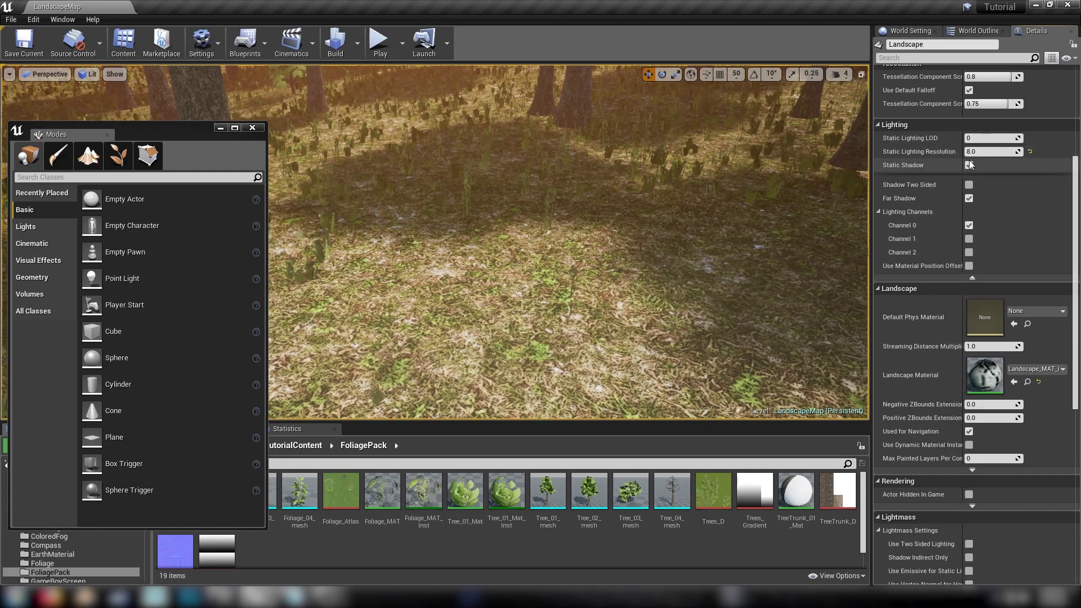
right_drag(536, 213, 558, 176)
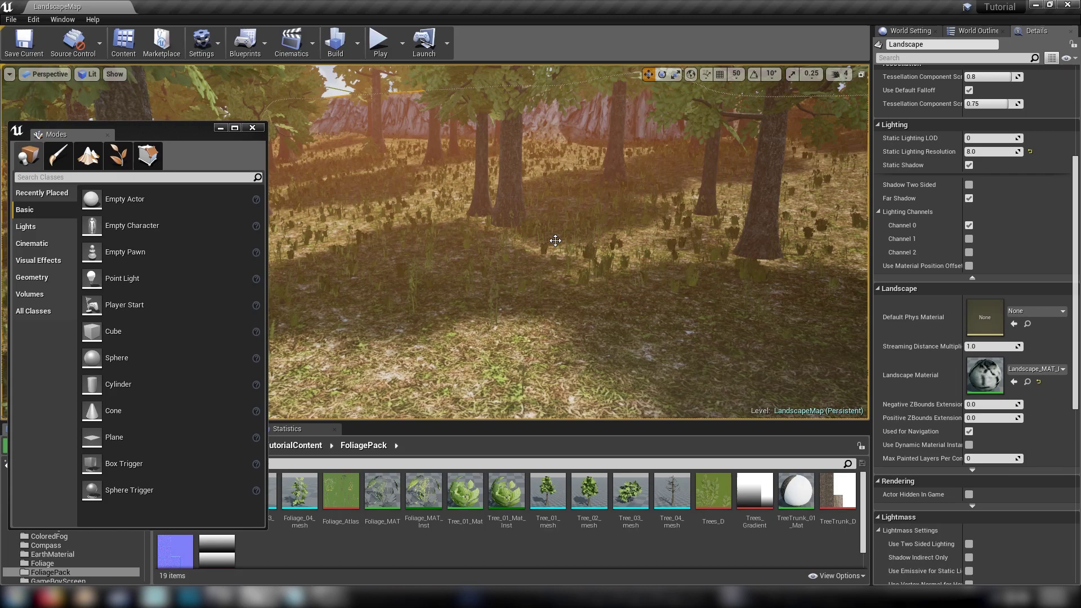
right_drag(556, 240, 504, 241)
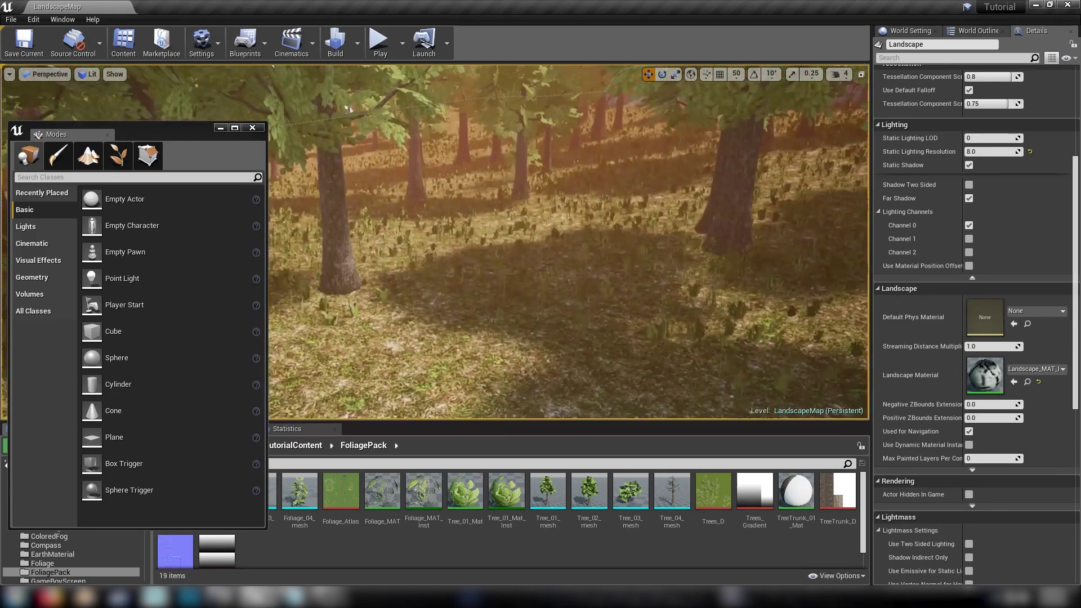
- Examine the Lightmass settings in World Settings with the name column widened, and inspect the lighting across the forest
click(904, 33)
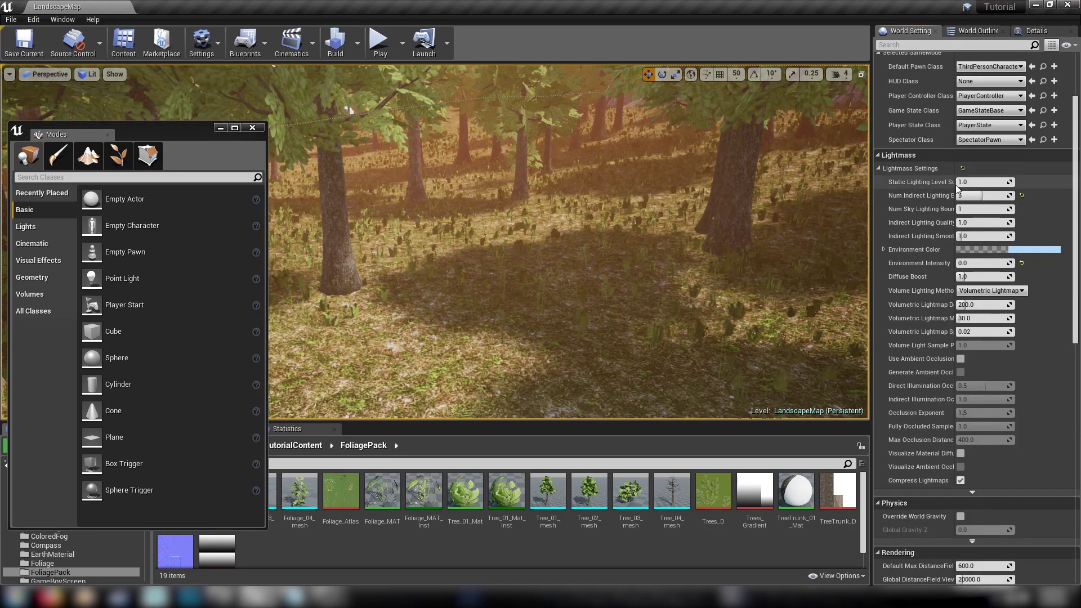
drag(955, 186, 971, 187)
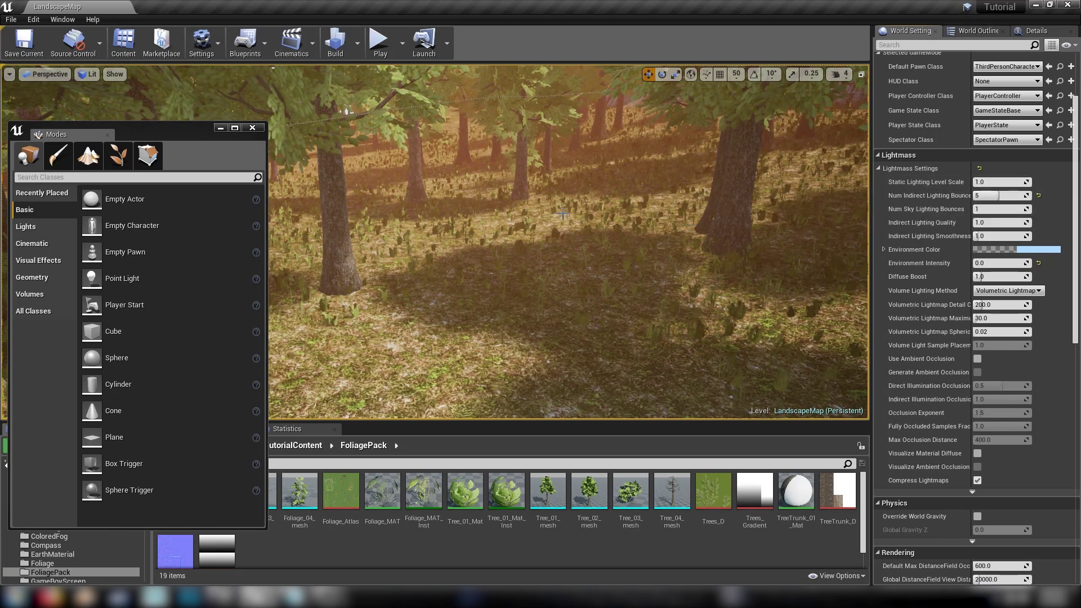
right_drag(528, 237, 576, 222)
mouse_move(487, 273)
right_down()
mouse_move(521, 278)
mouse_move(470, 264)
mouse_move(490, 267)
right_up()
key(w)
key(w)
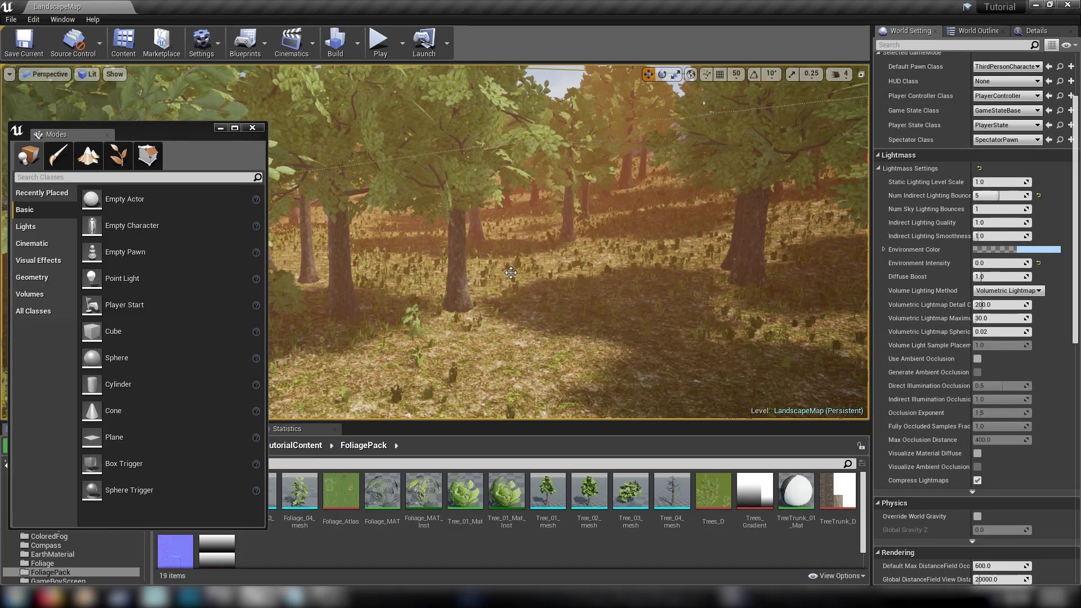
drag(487, 275, 470, 273)
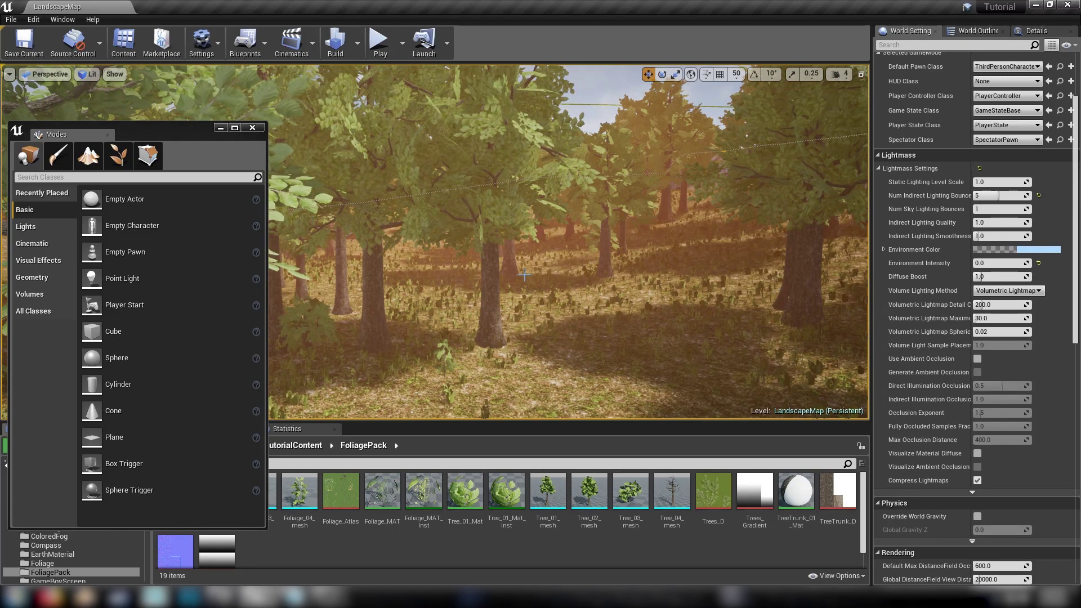
drag(525, 263, 561, 292)
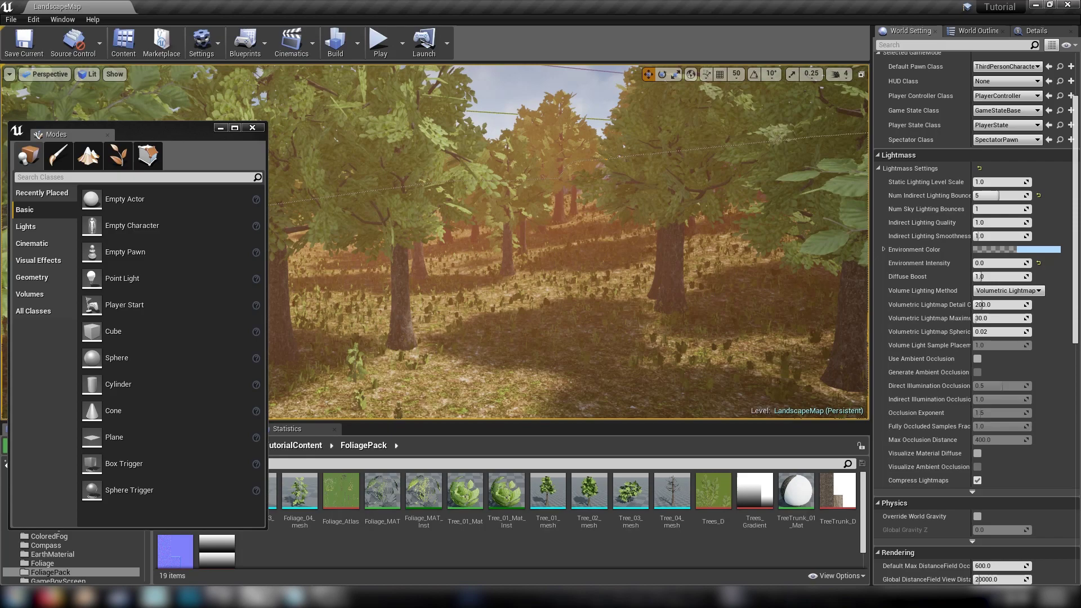
mouse_move(540, 242)
right_down()
mouse_move(586, 254)
mouse_move(571, 259)
mouse_move(591, 253)
mouse_move(532, 253)
right_up()
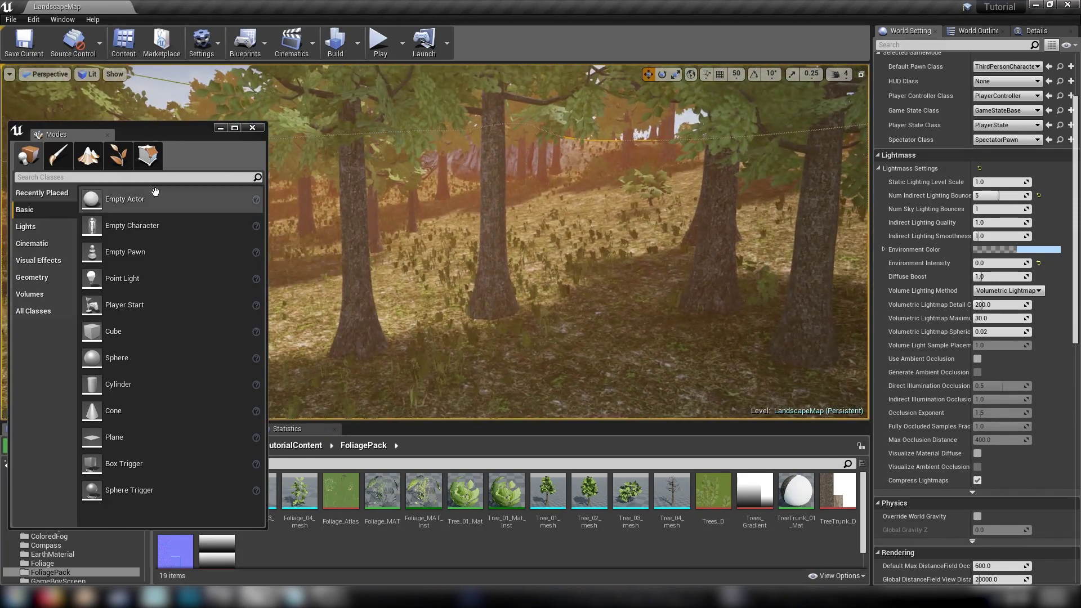
- Go back to foliage painting mode and enlarge the area that lists the foliage types
click(481, 270)
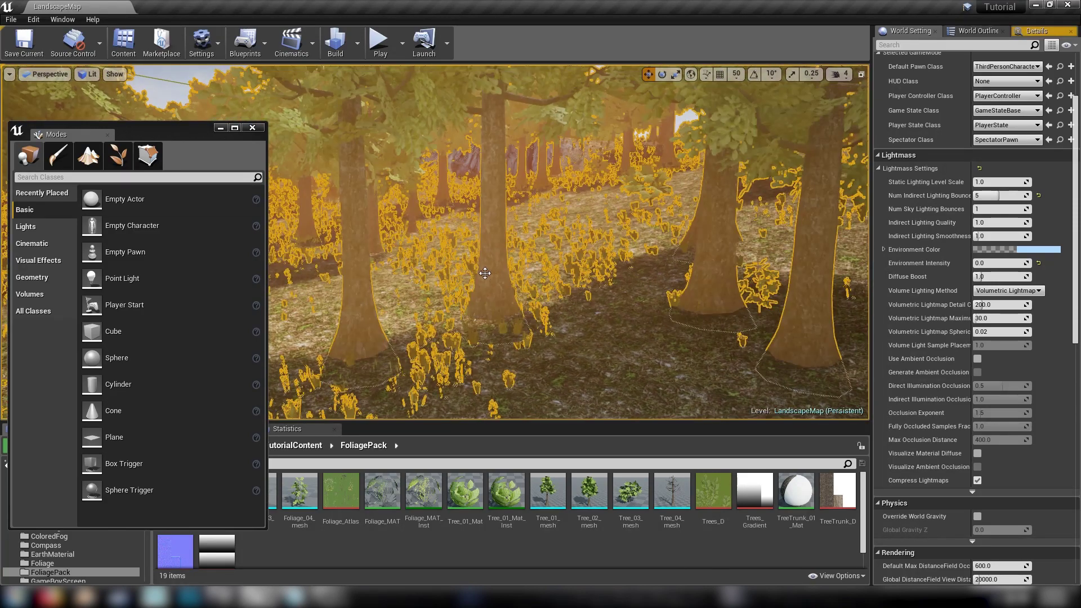
click(113, 162)
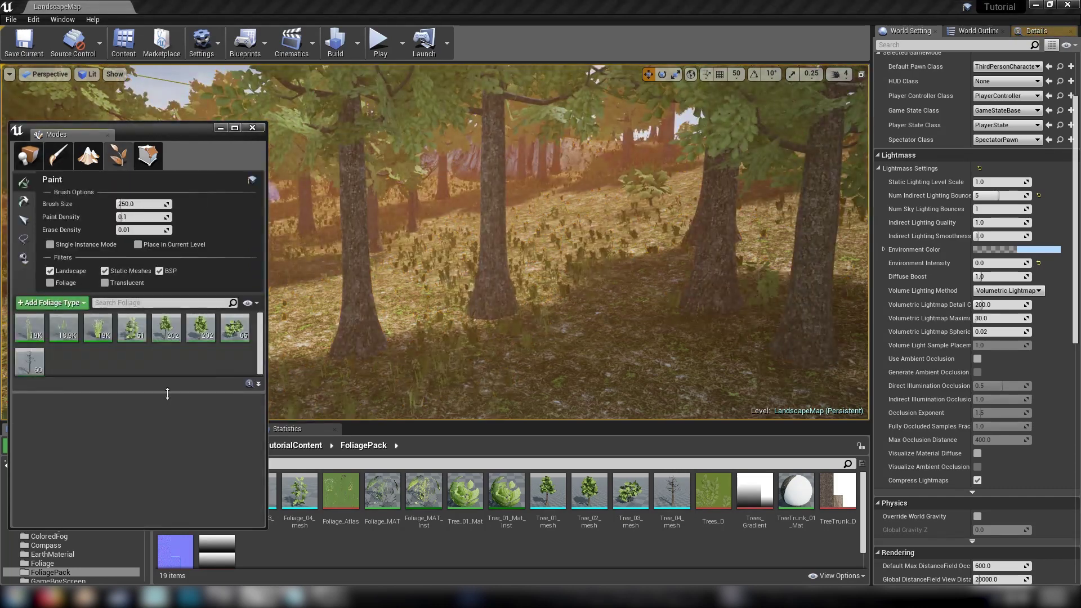
drag(124, 393, 125, 444)
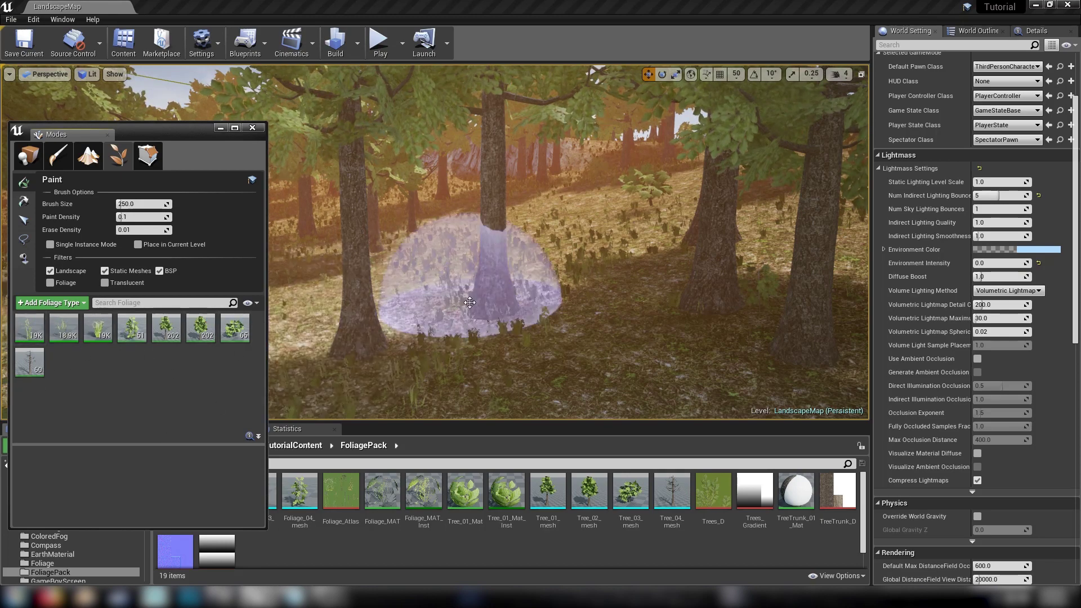
right_drag(466, 304, 369, 309)
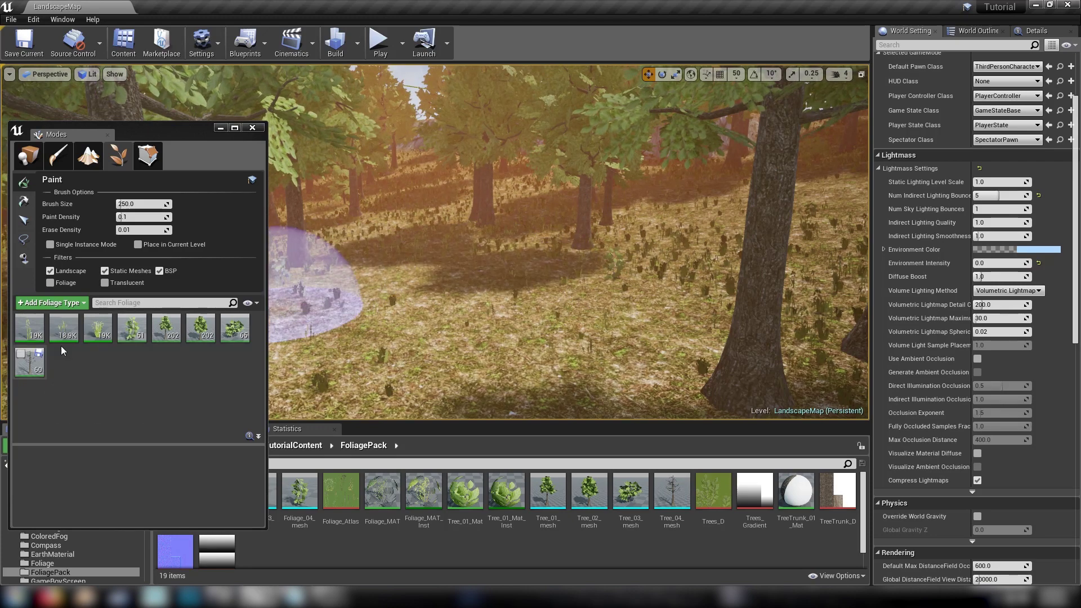
- Select all eight foliage types, from the first grass mesh through Tree_04_mesh, to bring up their shared settings
click(29, 333)
shift+click(104, 336)
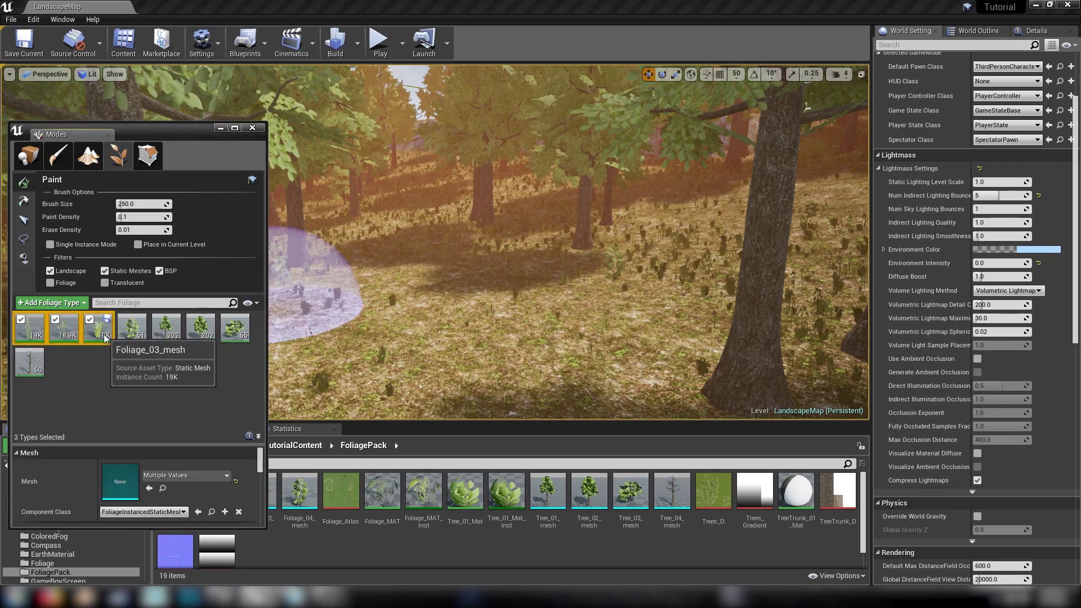
shift+click(226, 336)
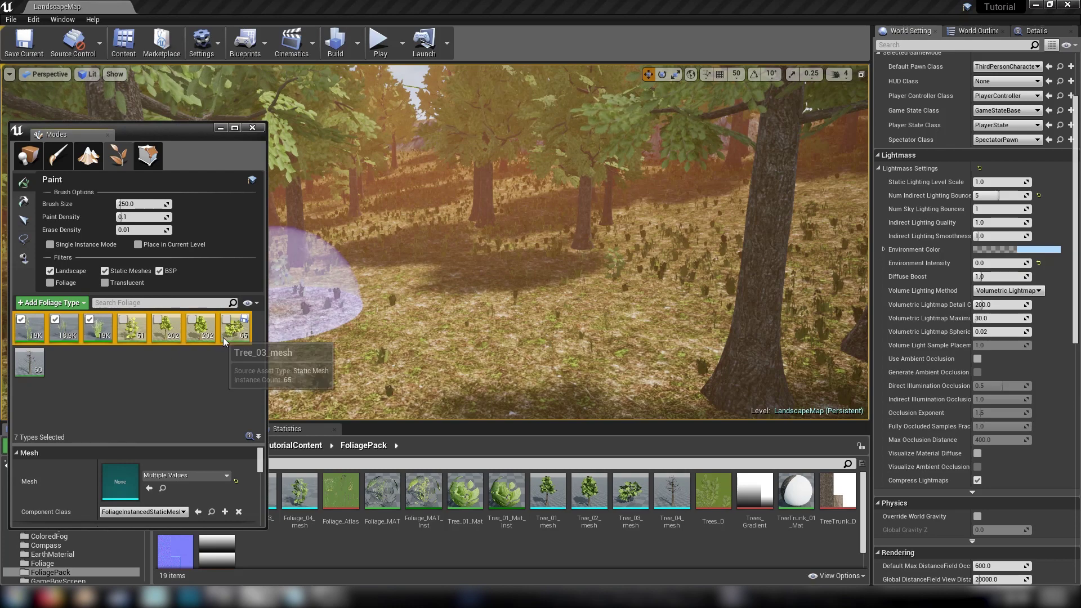
shift+click(34, 363)
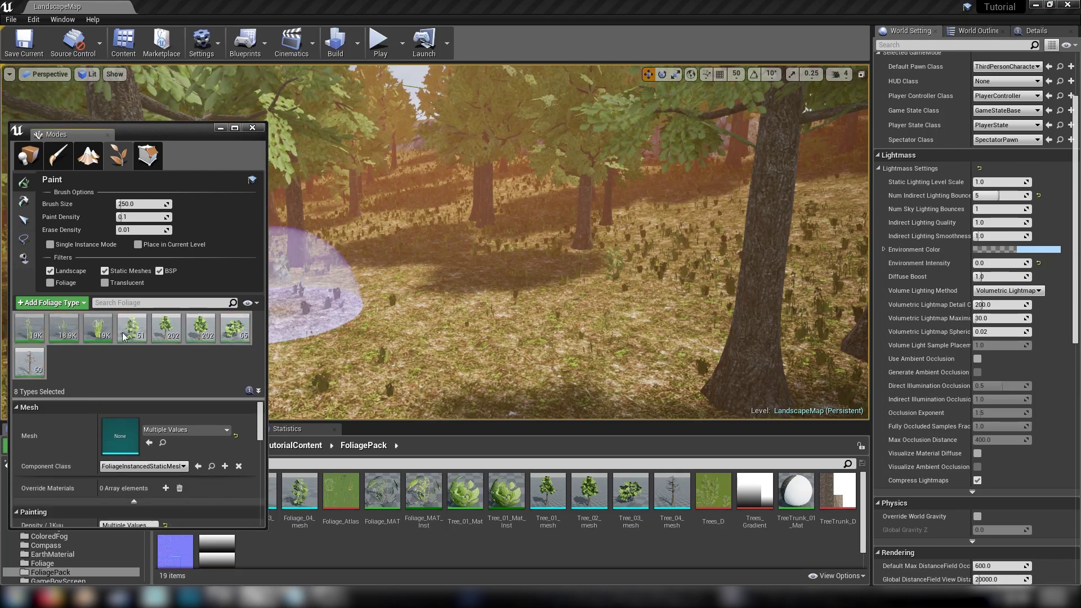
- Move the floating Modes window upward and lengthen it so more of the foliage settings fit
drag(171, 133, 169, 20)
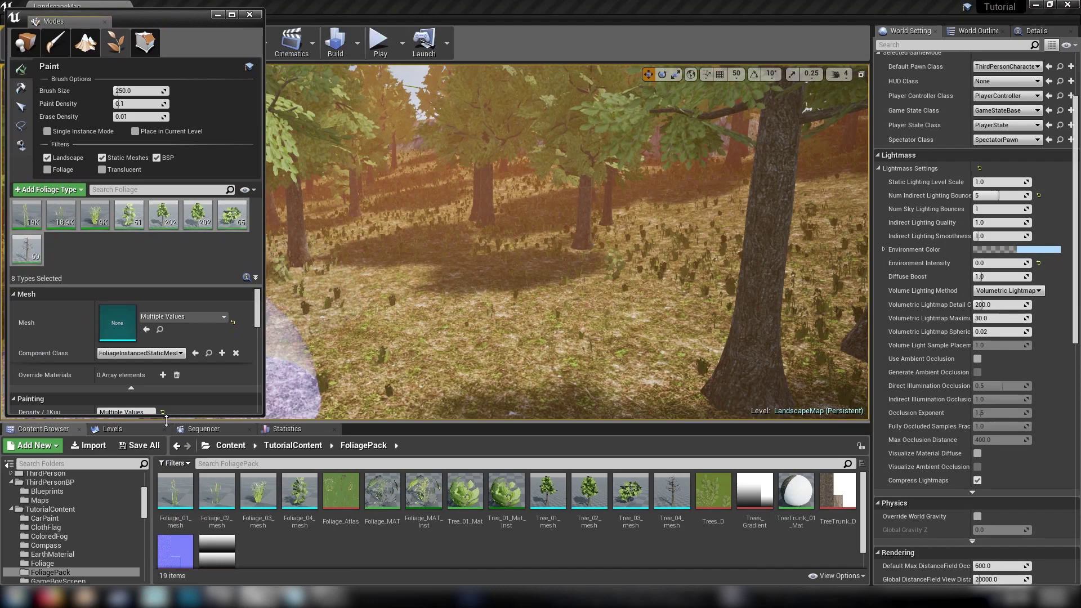
drag(167, 419, 173, 571)
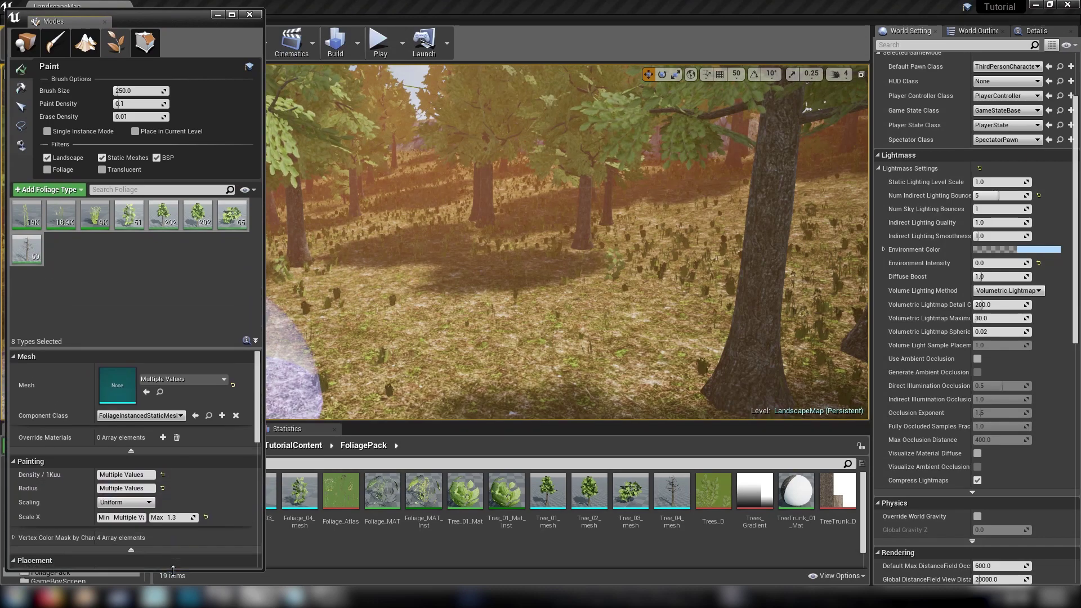
right_drag(360, 349, 273, 320)
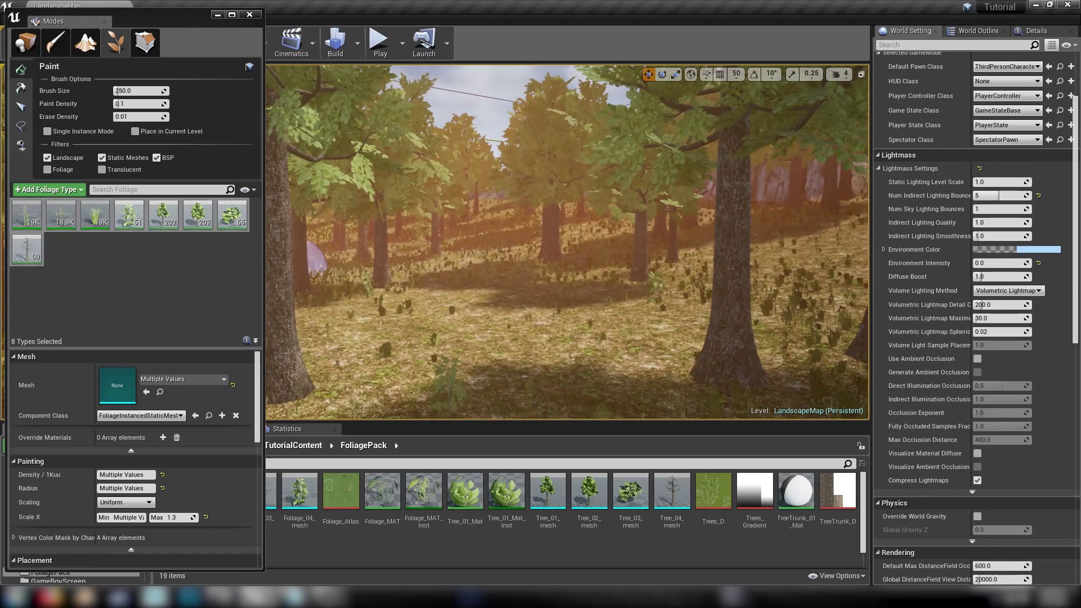
- Select the Tree_01, Tree_02 and Tree_04 foliage types together and examine their painting, placement and instance settings
click(26, 248)
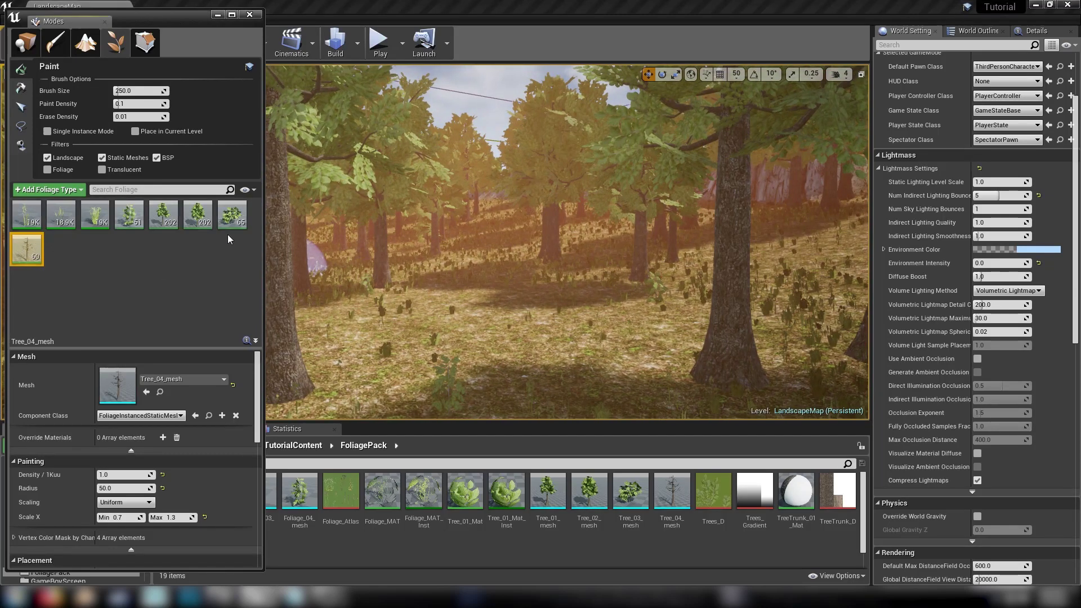
ctrl+click(198, 214)
ctrl+click(163, 214)
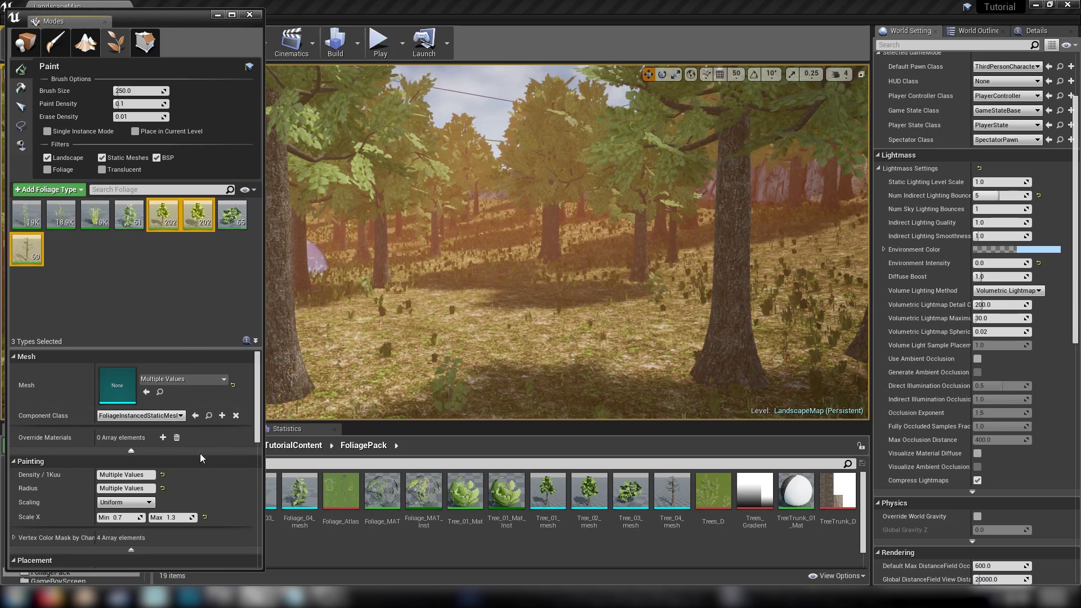
scroll(202, 456, down, 2)
scroll(203, 458, down, 5)
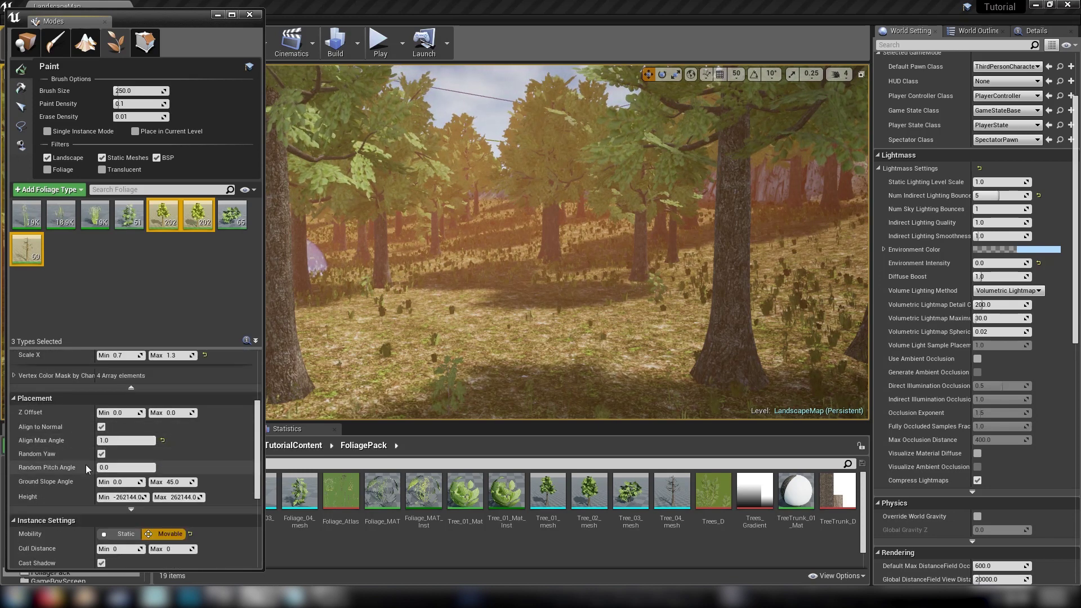
scroll(86, 468, down, 3)
scroll(79, 452, down, 3)
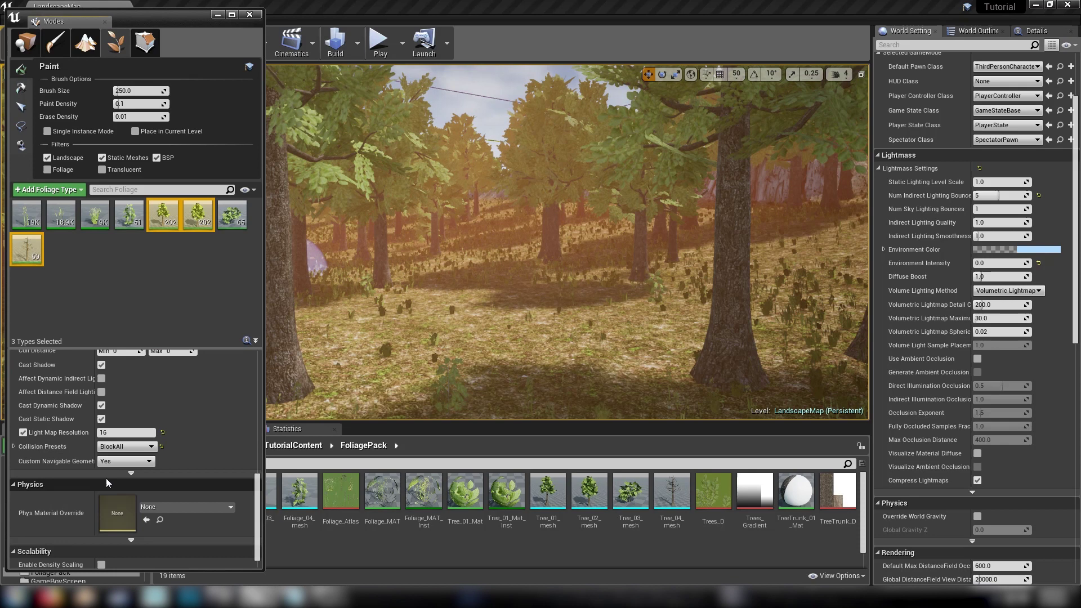
scroll(89, 480, up, 8)
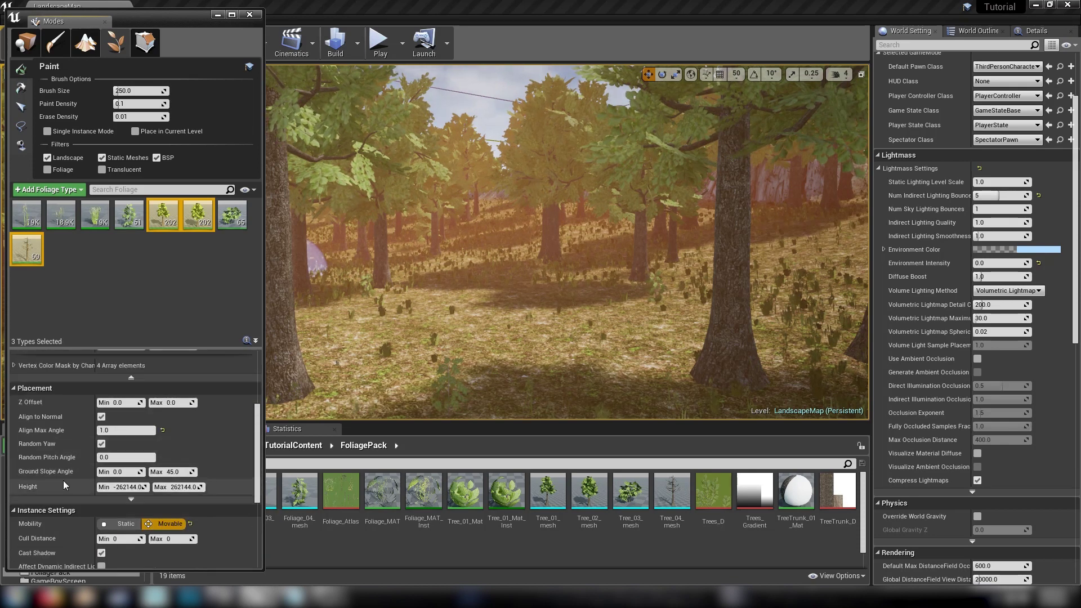
- Select all eight foliage types and examine their shared shadow and Light Map Resolution settings
scroll(66, 462, down, 2)
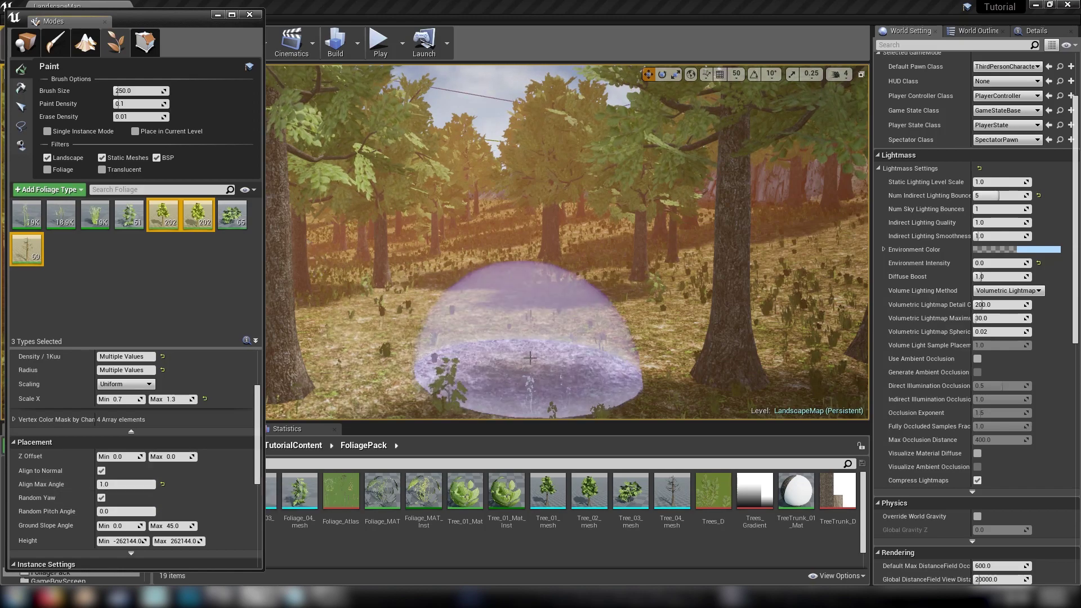
mouse_move(521, 360)
right_down()
mouse_move(653, 355)
mouse_move(699, 366)
mouse_move(687, 361)
right_up()
right_drag(537, 338, 515, 286)
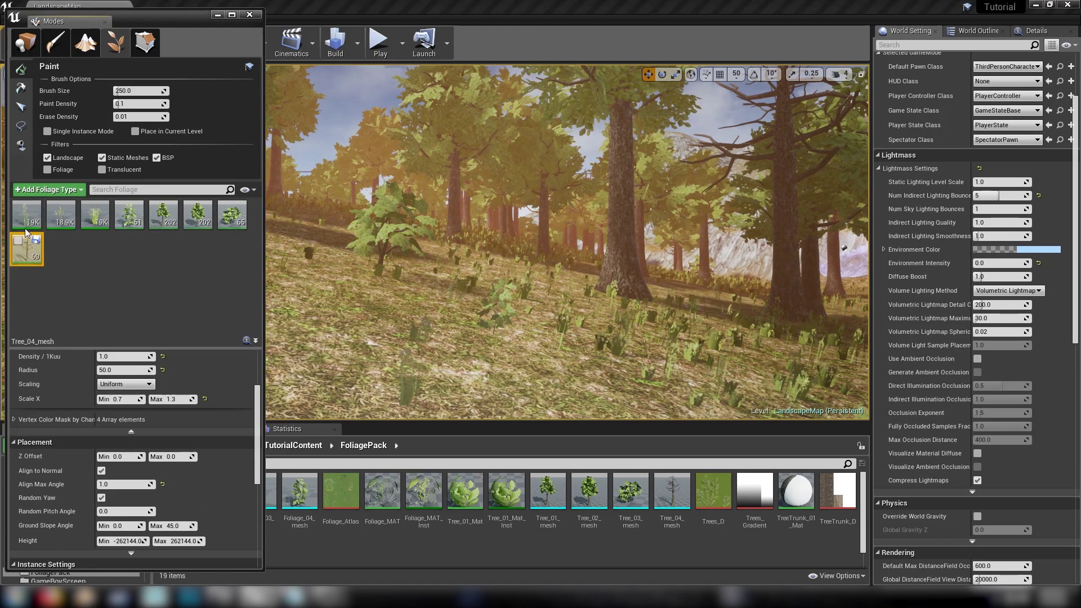
key(ctrl+a)
scroll(155, 503, down, 8)
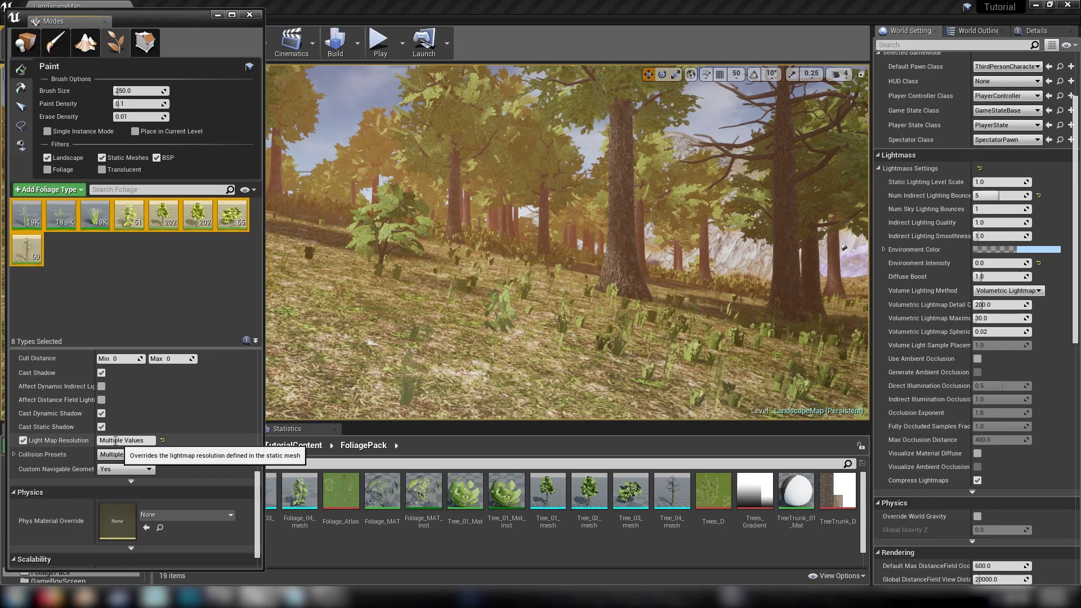
- Open Tree_01_mesh in the static mesh editor and examine its LOD 0 build settings, including Min Lightmap Resolution
double_click(548, 493)
drag(308, 253, 394, 247)
scroll(887, 271, down, 5)
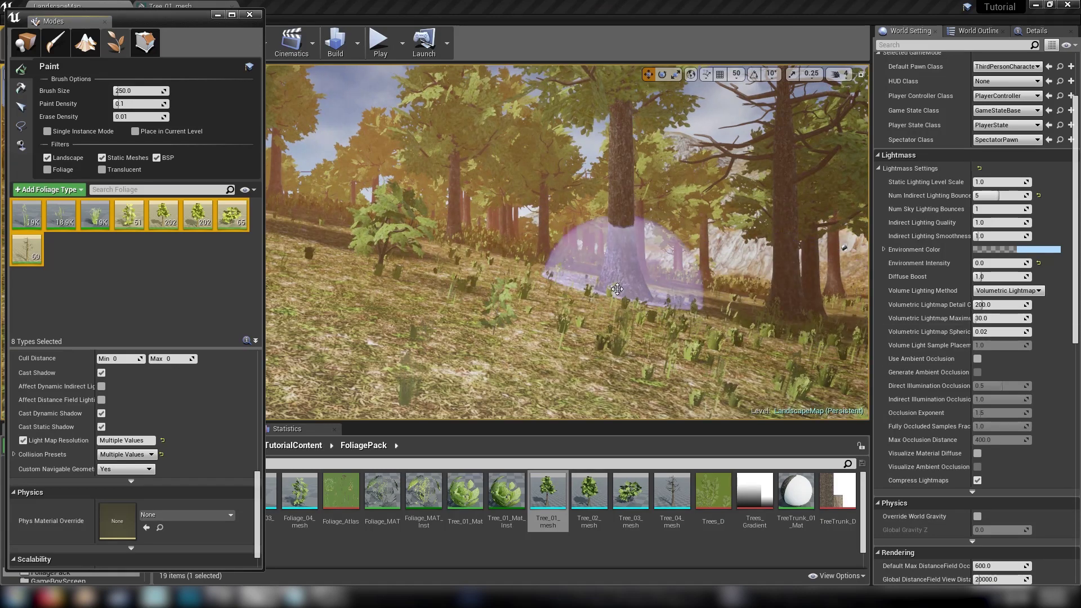
- Return to the level and inspect the trunks, tree shadows and ground lighting from several spots in the forest
mouse_move(645, 289)
right_down()
mouse_move(507, 256)
mouse_move(518, 180)
mouse_move(527, 282)
mouse_move(450, 264)
right_up()
key(w)
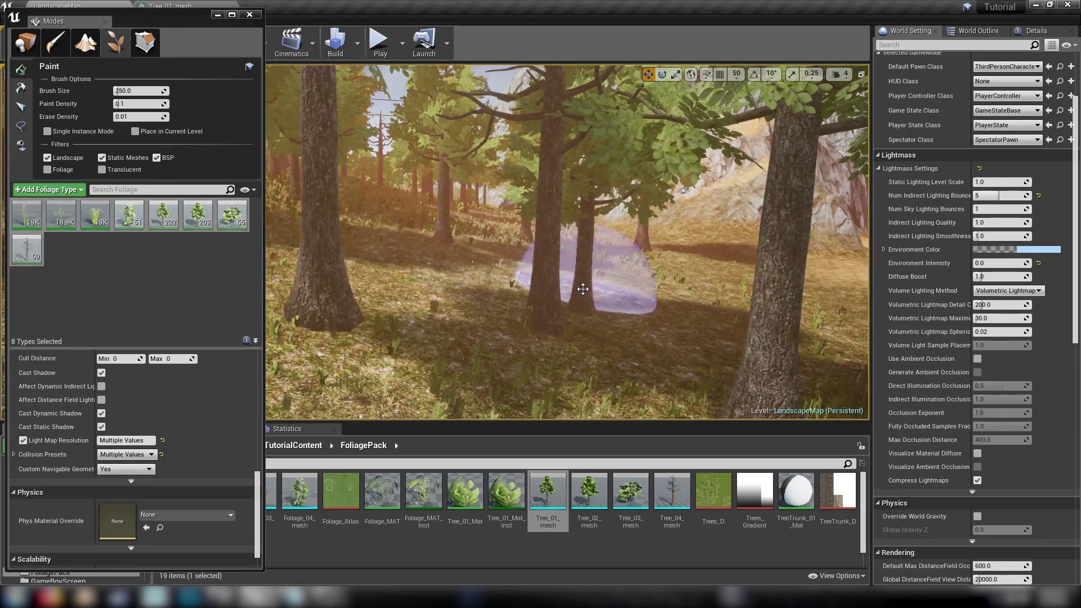
mouse_move(582, 288)
right_down()
mouse_move(478, 321)
mouse_move(591, 293)
right_up()
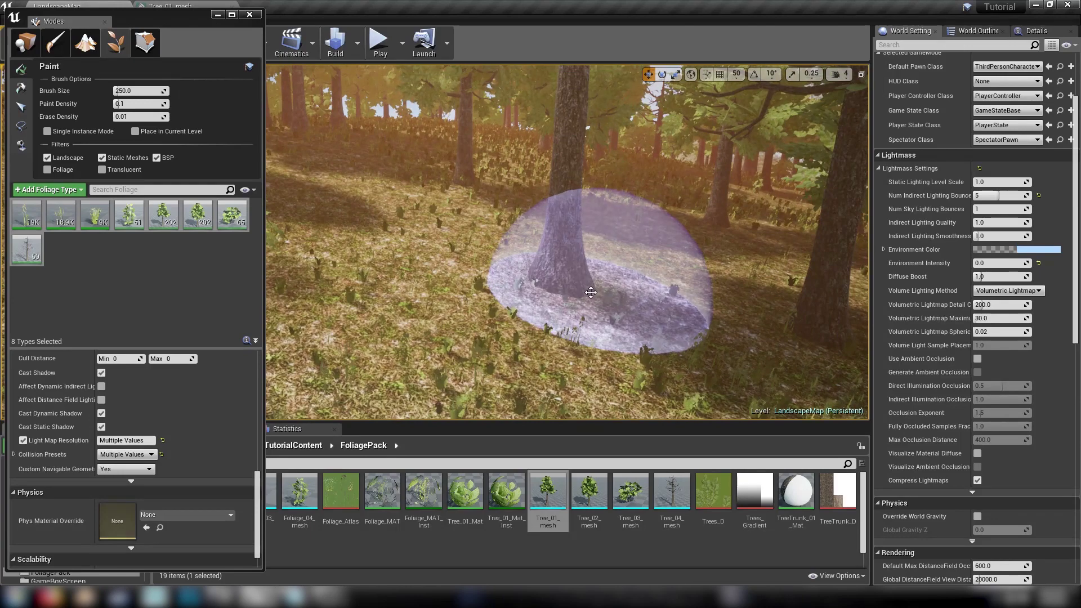
right_drag(589, 292, 588, 293)
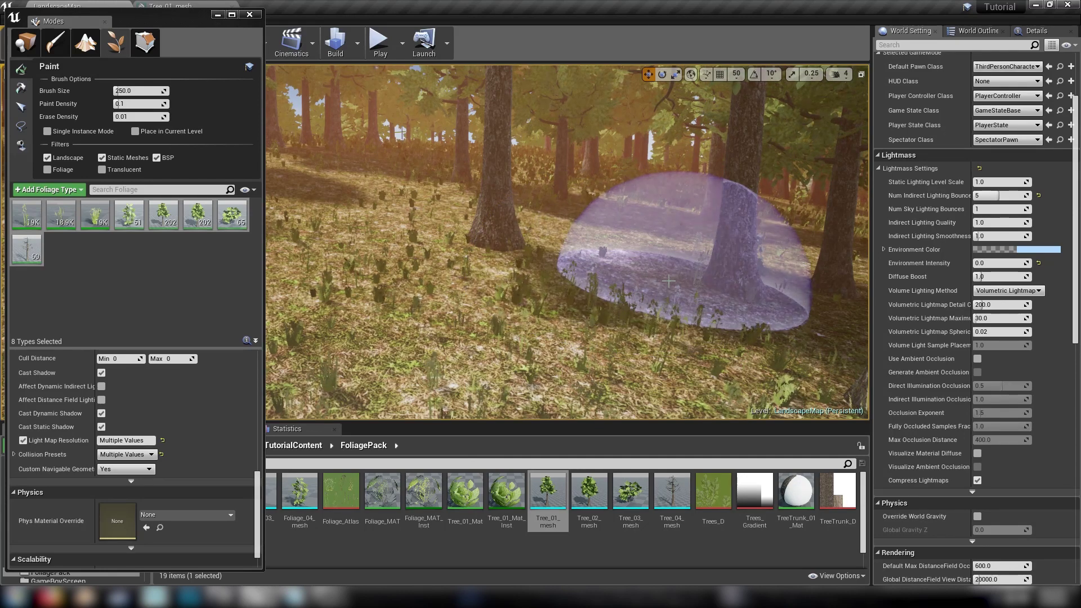
right_drag(669, 281, 632, 265)
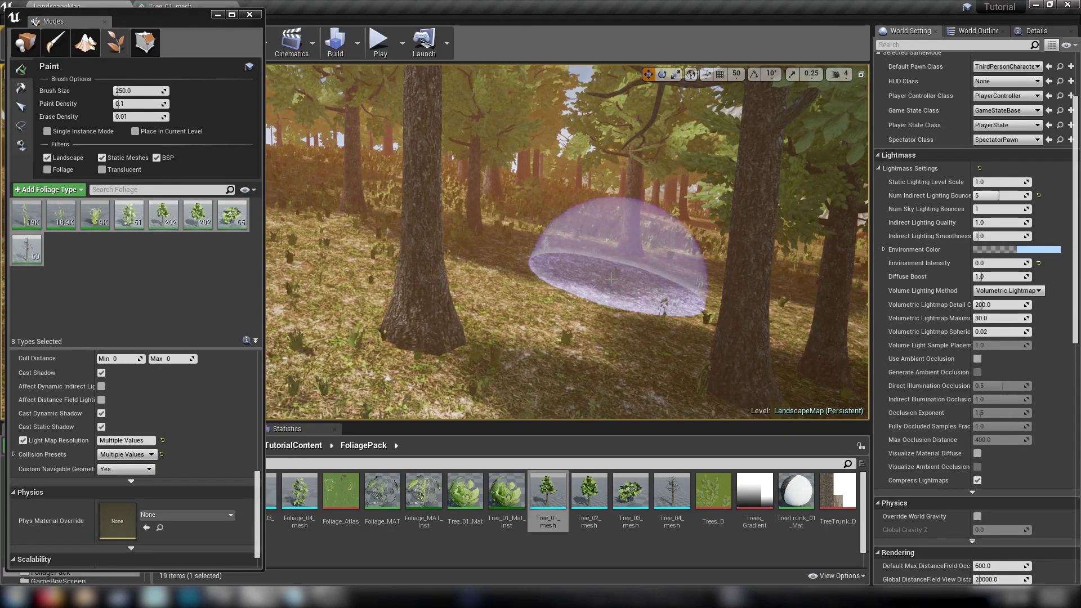
right_drag(478, 338, 603, 293)
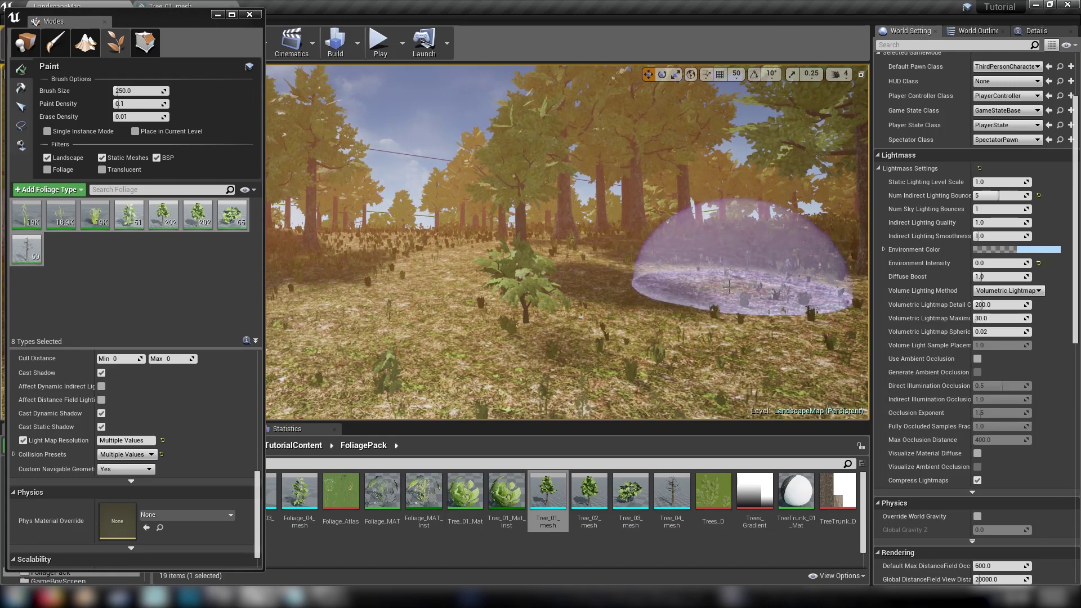
- Bring Tree_01_mesh up in its editor again and inspect its material slots and leafy canopy up close
double_click(544, 486)
double_click(545, 485)
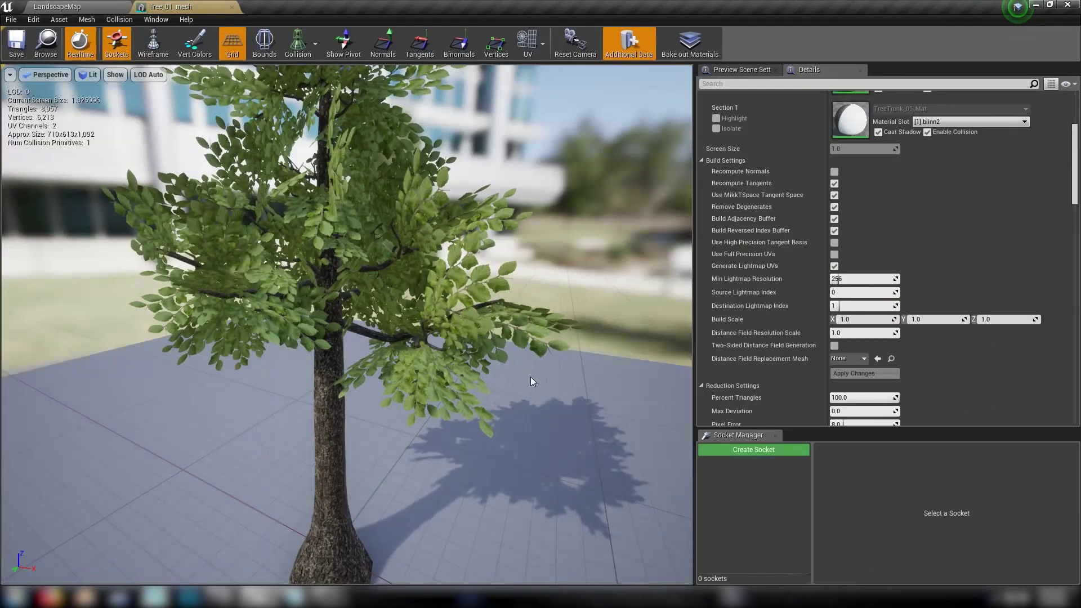
scroll(871, 242, up, 5)
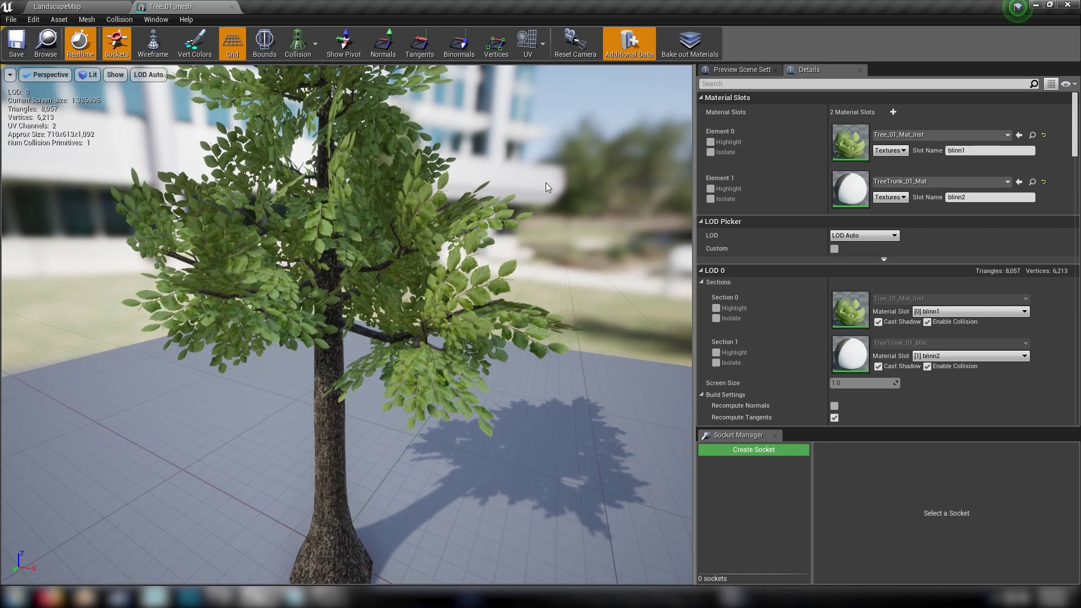
right_drag(548, 188, 535, 146)
right_drag(359, 428, 358, 452)
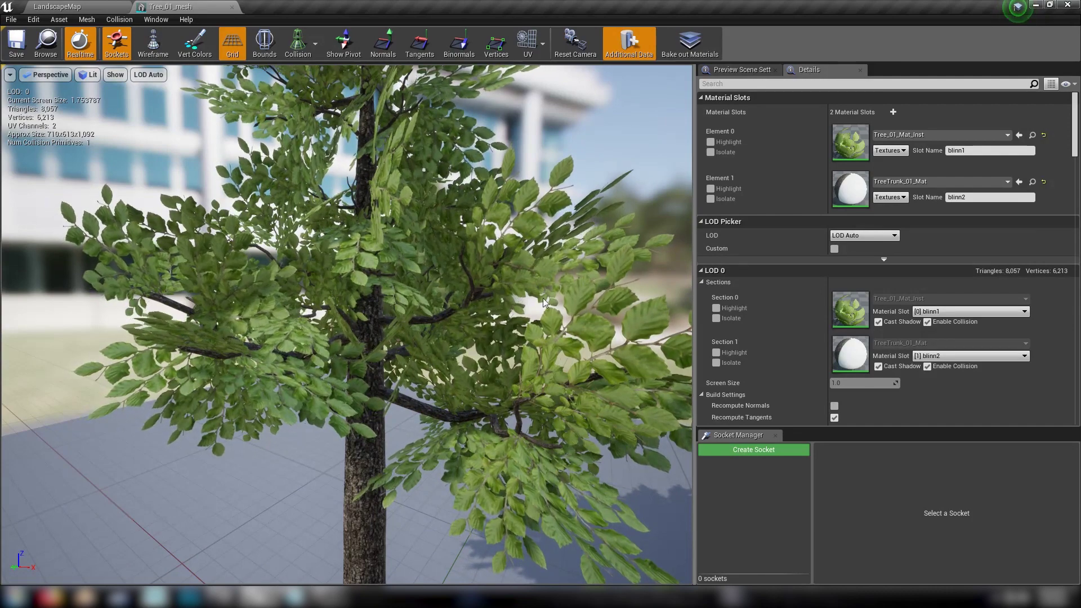
- Go back to LandscapeMap and examine the placement and instance settings of the Tree_04_mesh foliage type alone
click(56, 6)
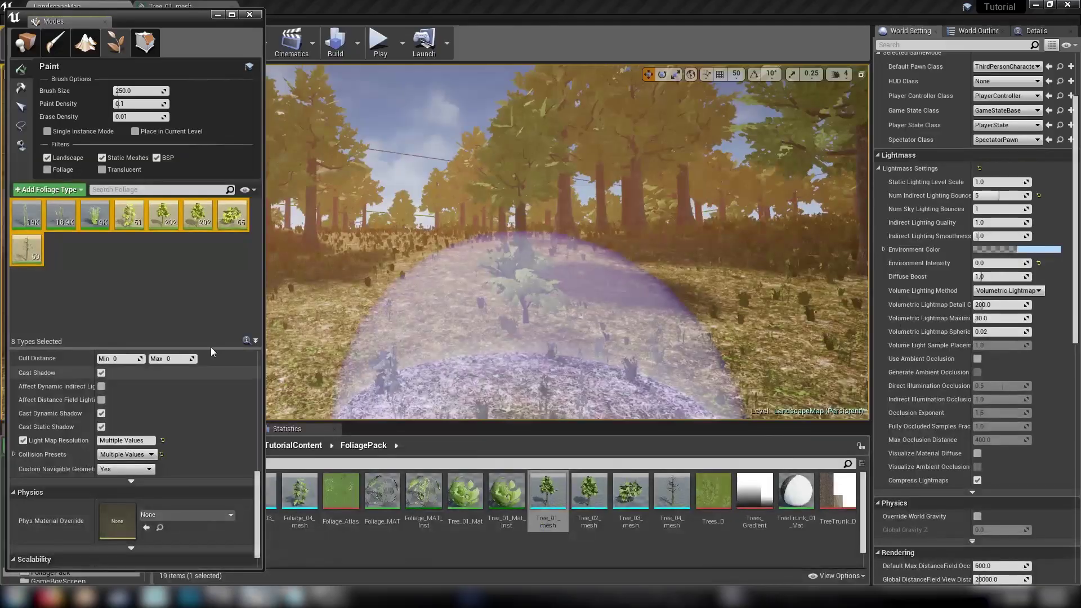
click(29, 248)
scroll(174, 463, down, 5)
scroll(175, 463, down, 2)
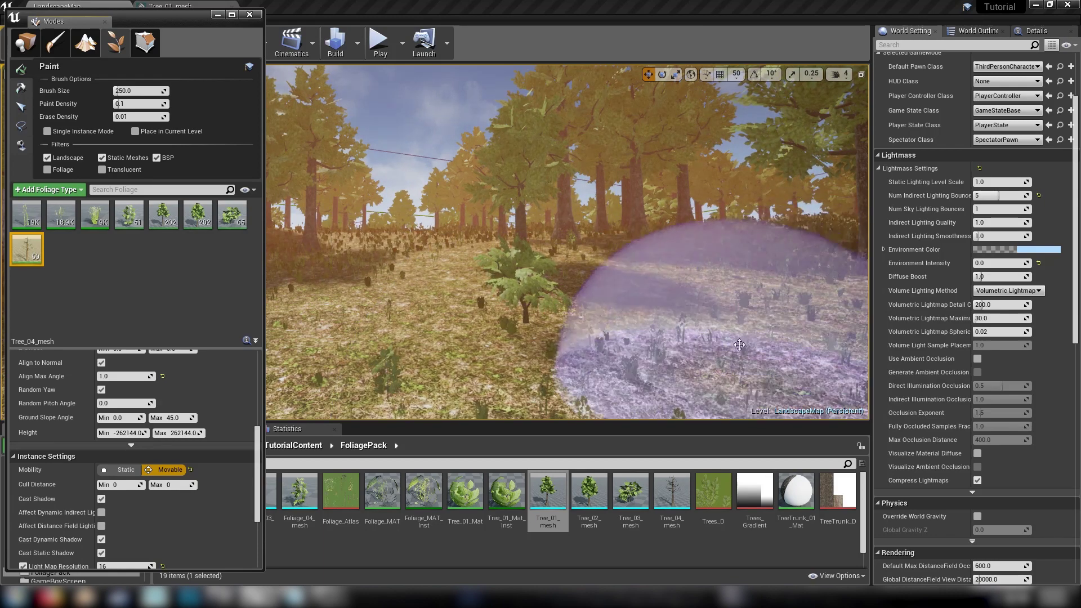
- Survey the painted trees, bare trunks and grass patches throughout the forest to compare how they are lit
key(w)
mouse_move(713, 287)
right_down()
mouse_move(811, 290)
mouse_move(690, 295)
mouse_move(719, 285)
mouse_move(709, 287)
right_up()
key(w)
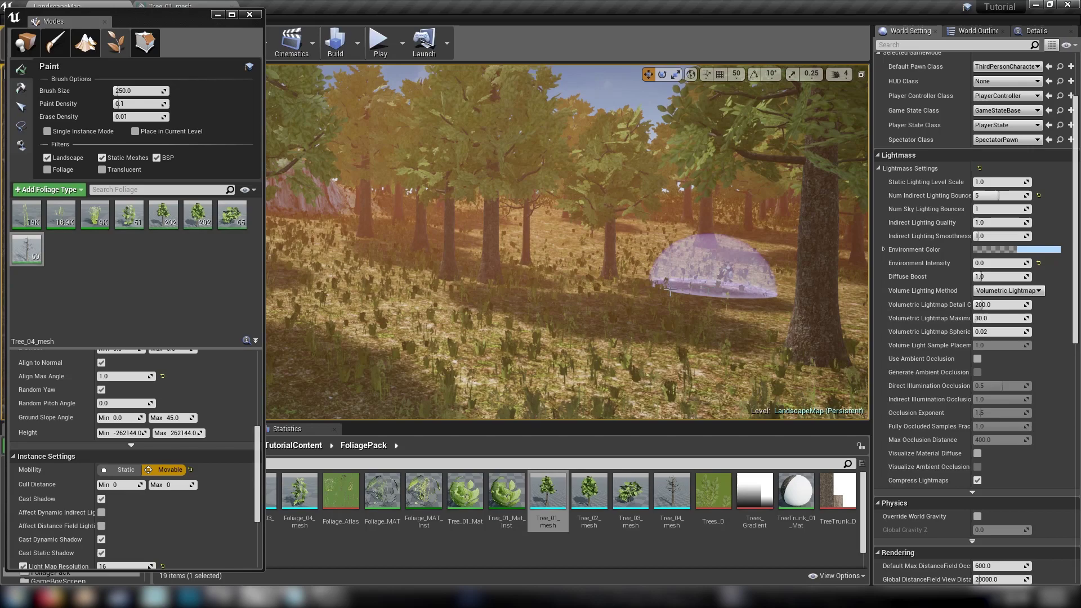
right_drag(617, 314, 656, 311)
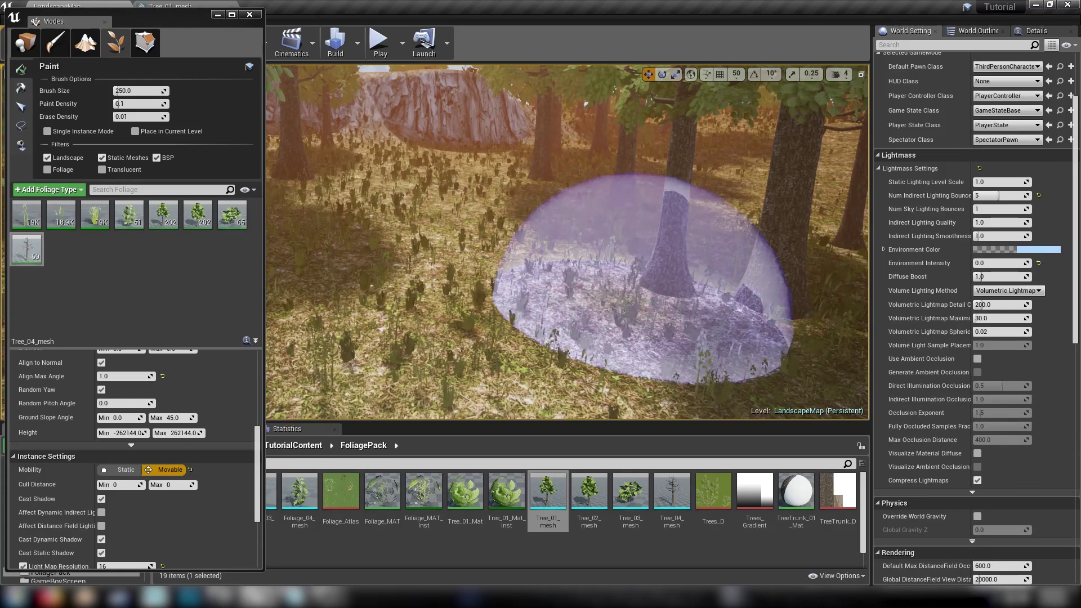
right_drag(633, 284, 611, 287)
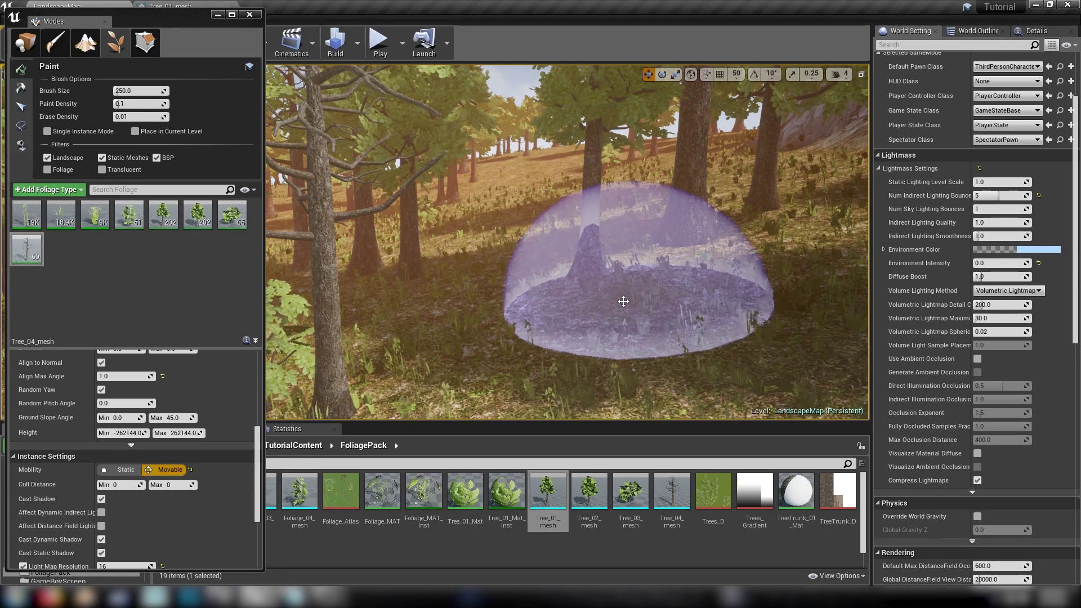
click(623, 301)
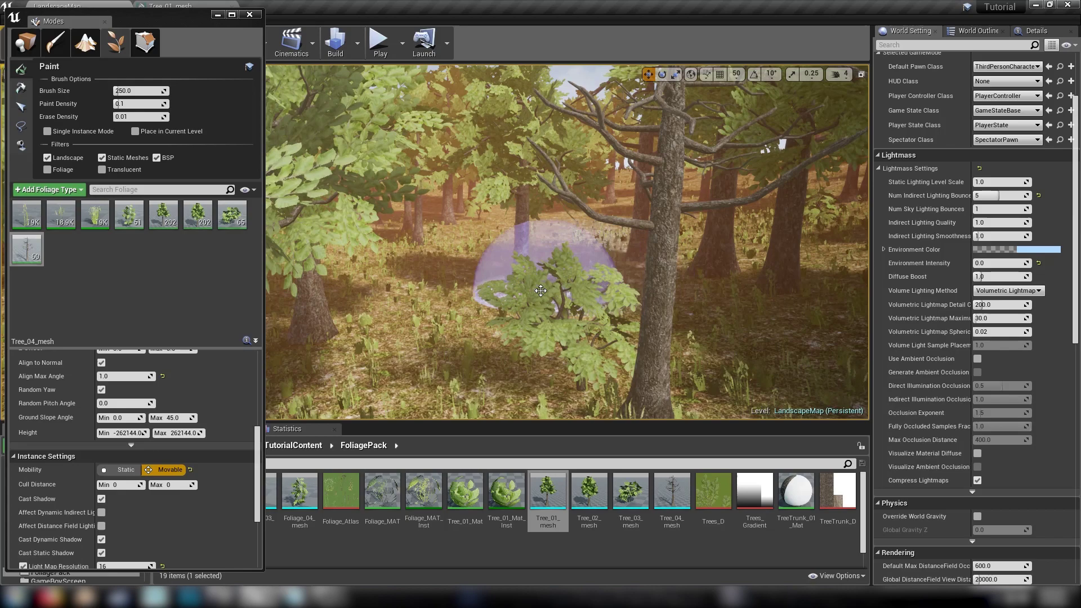
key(w)
mouse_move(541, 290)
right_down()
mouse_move(540, 313)
mouse_move(539, 290)
right_up()
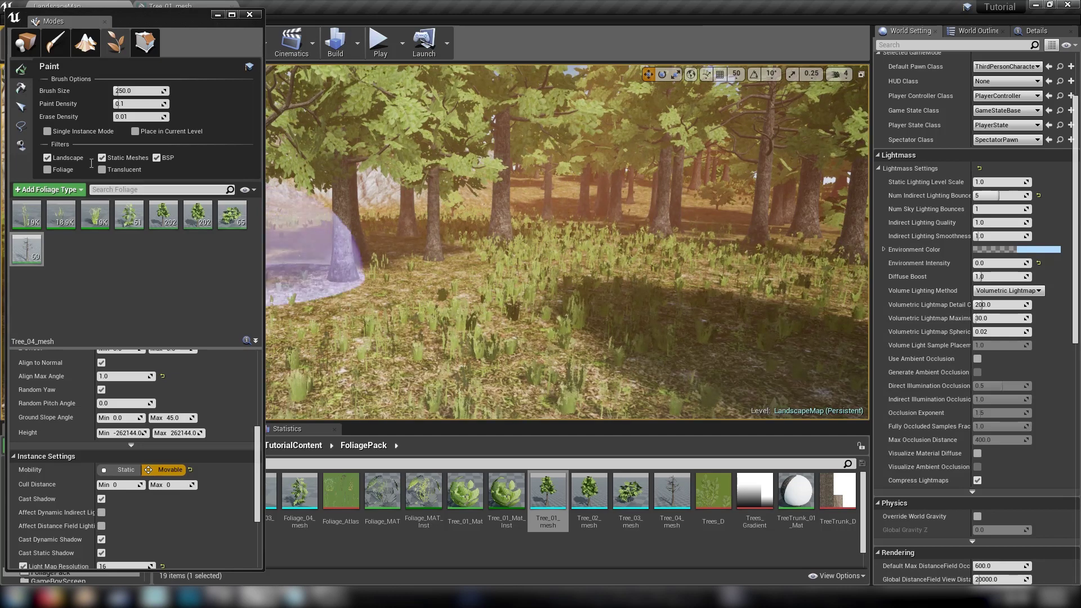
- Switch foliage mode to its Select tool and select a single large tree instance in the forest
click(20, 108)
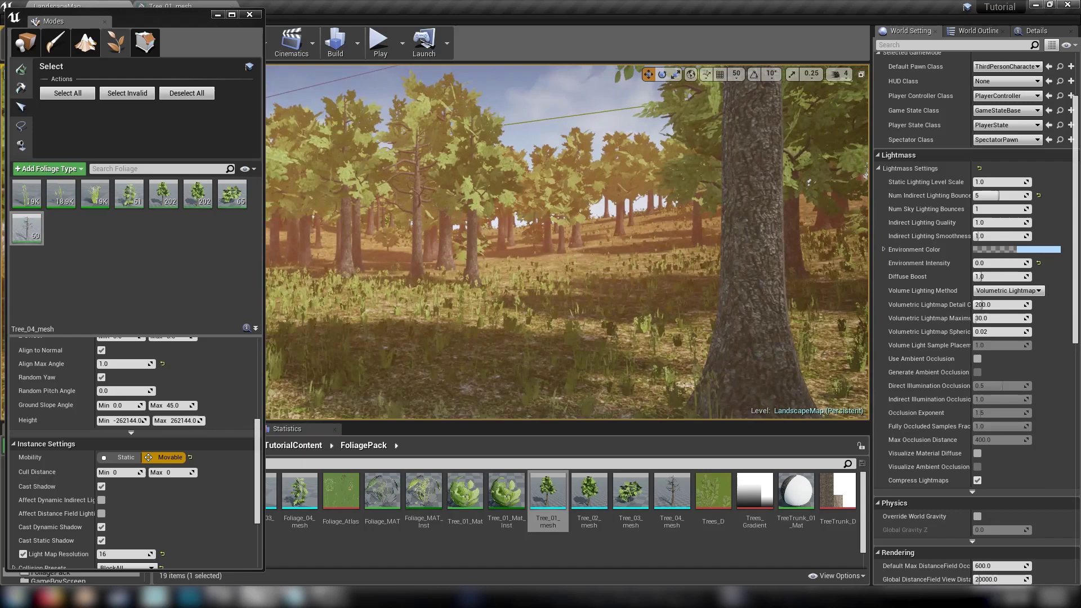
right_drag(567, 242, 647, 245)
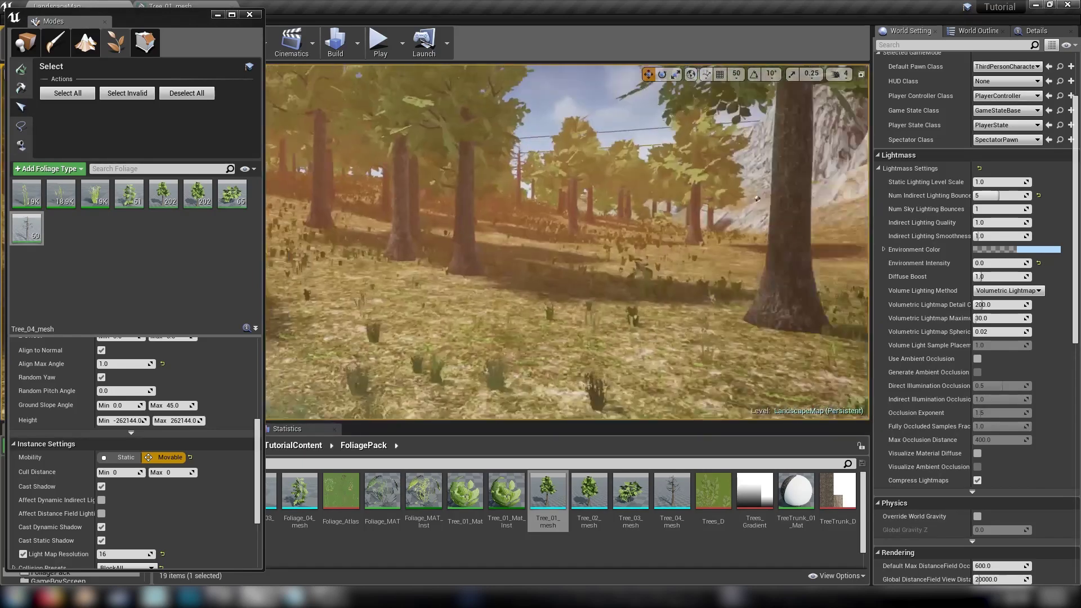
right_drag(757, 198, 758, 199)
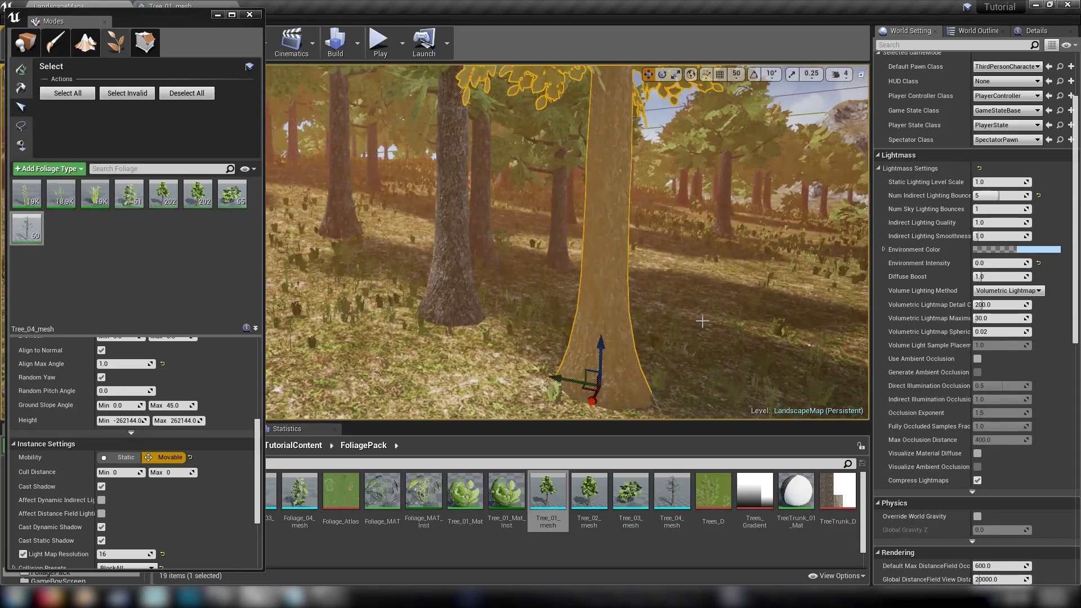
right_drag(702, 321, 702, 395)
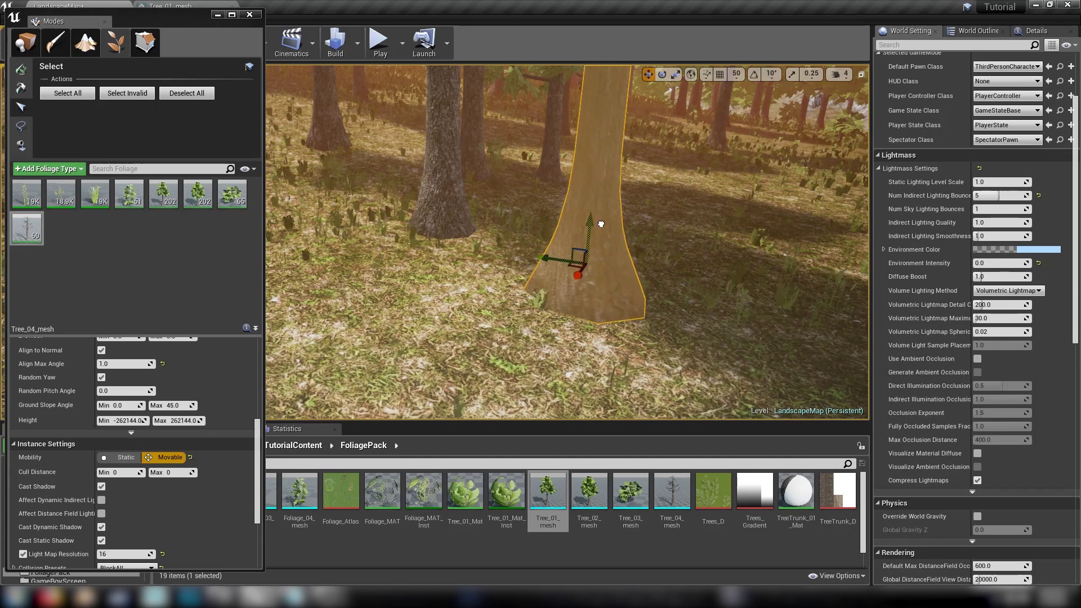
- Try moving the selected tree and tilting it by about 20 degrees, and undo the changes
key(ctrl+z)
drag(561, 295, 610, 307)
key(e)
drag(673, 261, 696, 280)
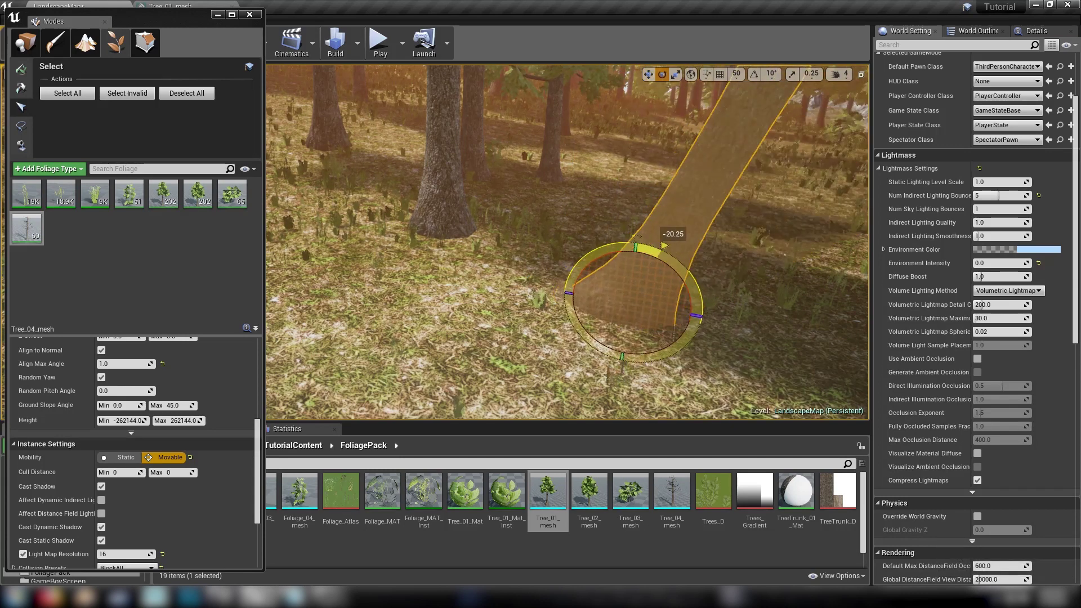
key(ctrl+z)
- Select a small foliage instance growing on the steep rock face at the forest's edge
key(w)
right_drag(735, 270, 611, 217)
key(w)
key(w)
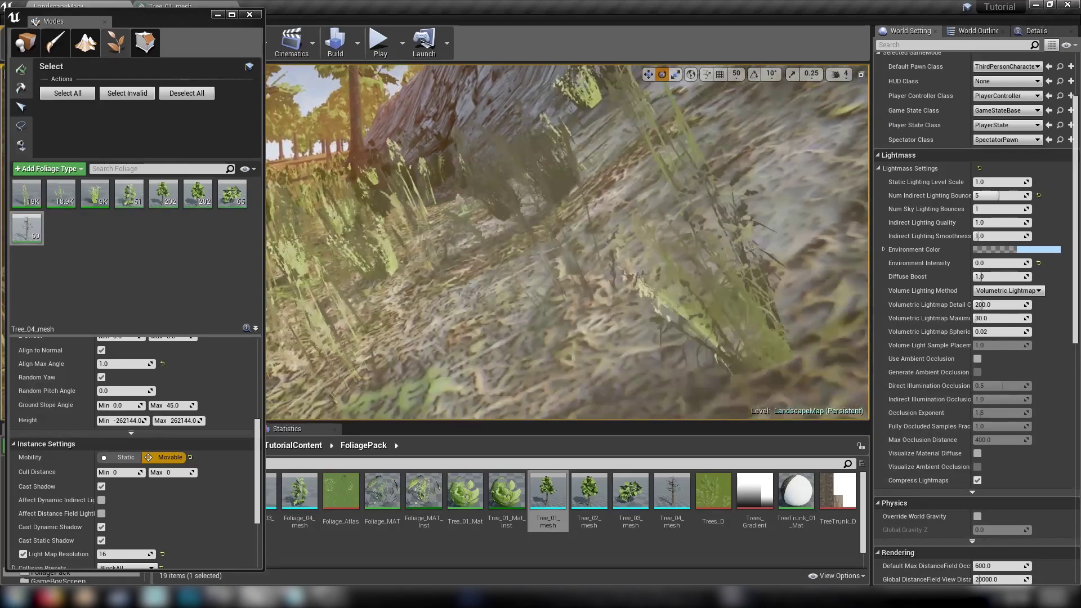
right_drag(707, 281, 730, 248)
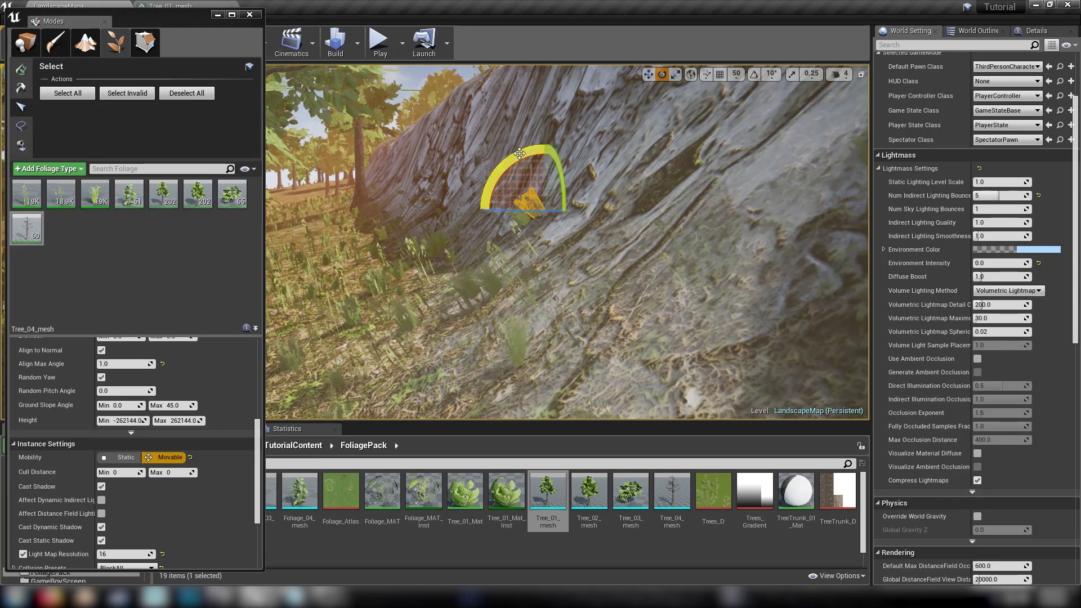
right_drag(541, 192, 354, 210)
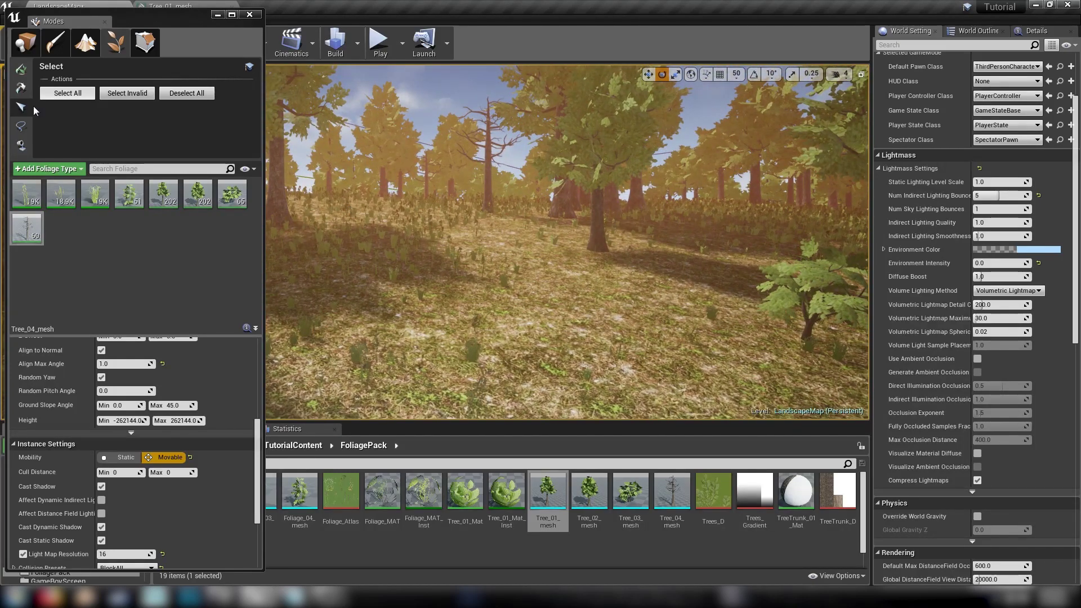
- Use Lasso Select with a brush size of 250 to select the grass instances across the forest clearing
click(21, 125)
right_drag(583, 314, 583, 313)
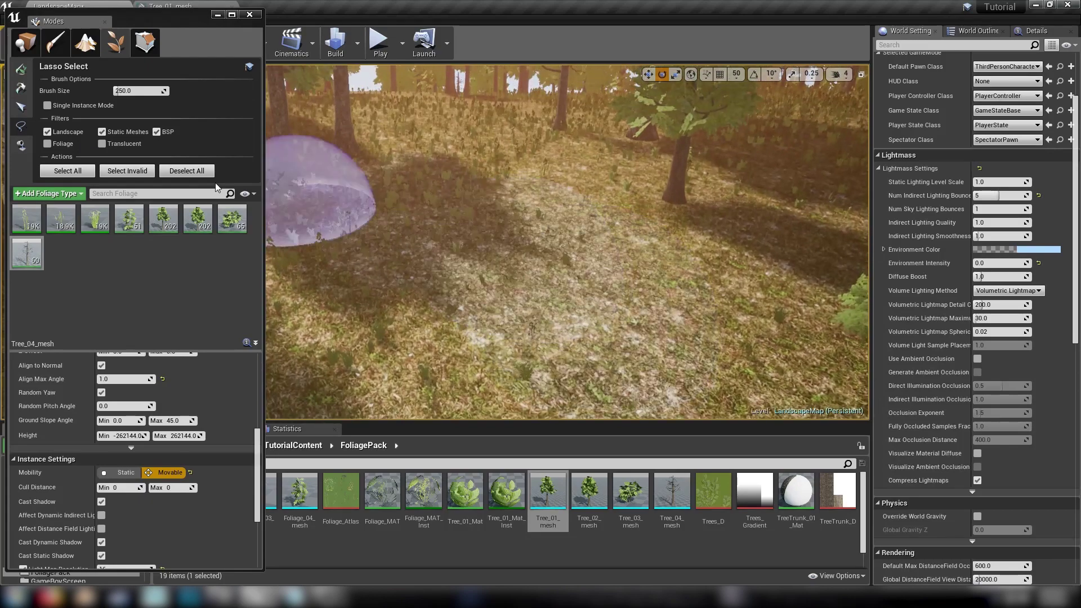
mouse_move(314, 181)
mouse_down()
mouse_move(482, 386)
mouse_move(622, 258)
mouse_move(566, 243)
mouse_move(366, 144)
mouse_move(487, 193)
mouse_up()
right_drag(546, 274, 539, 265)
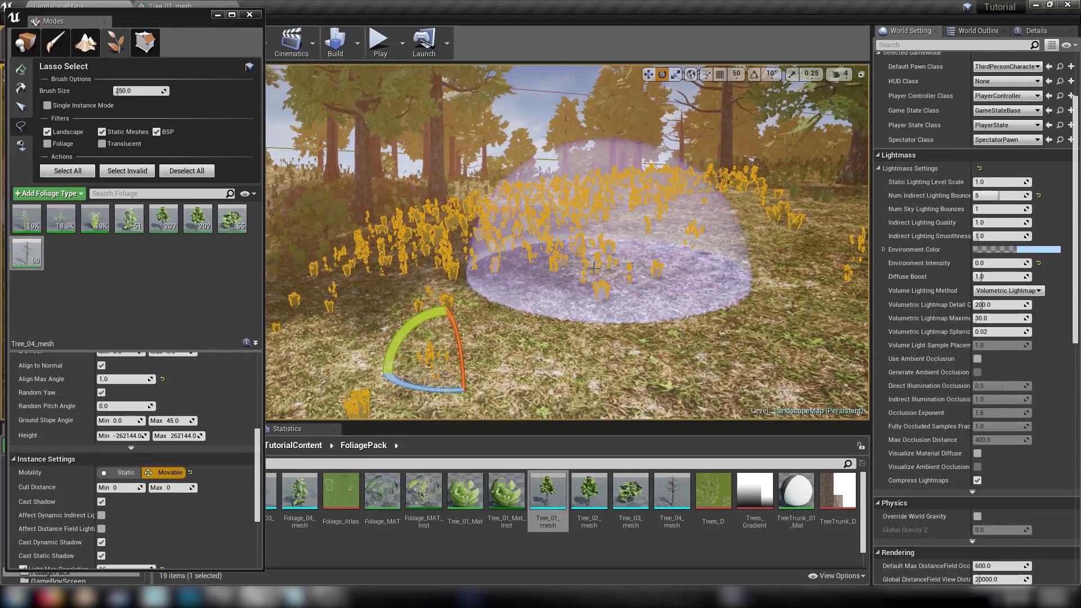
- Leave foliage mode for actor placement, inspect the shaded forest ground, and bring up the landscape's lighting details
click(25, 46)
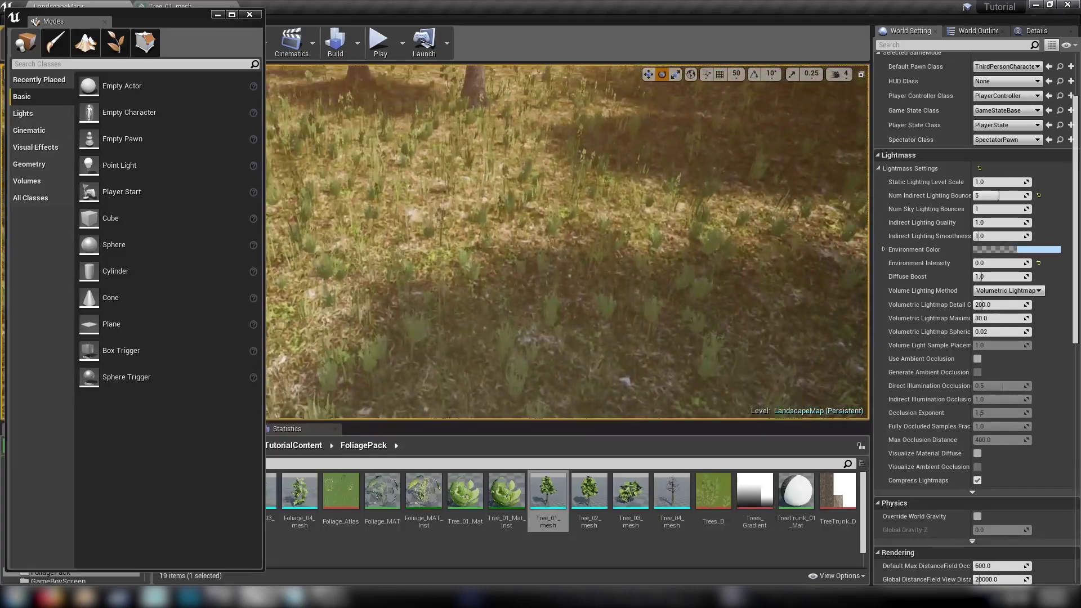
right_drag(567, 242, 501, 169)
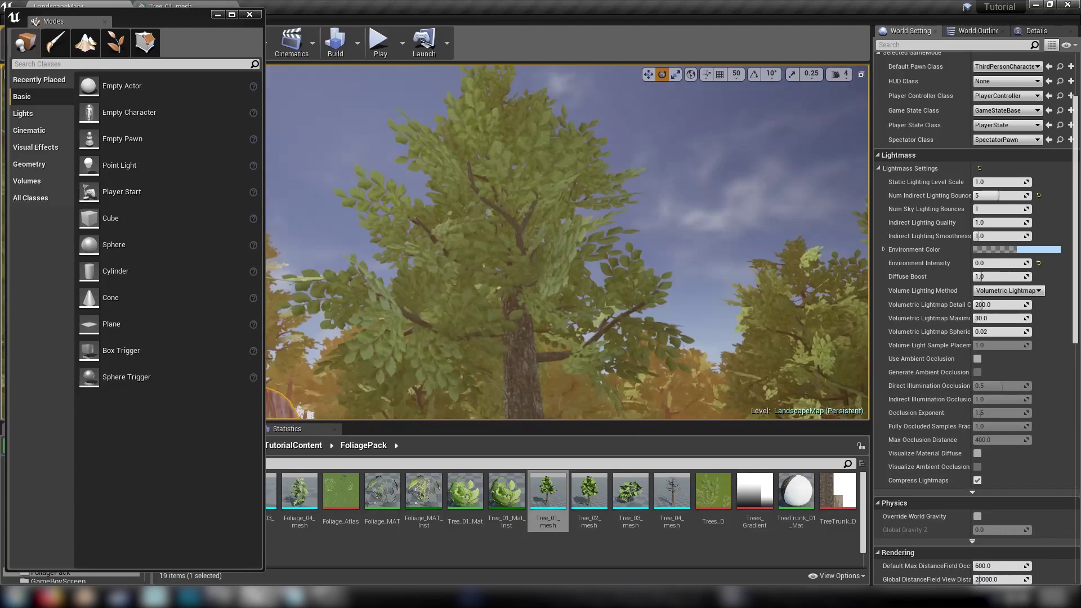
mouse_move(582, 171)
right_down()
mouse_move(583, 360)
mouse_move(582, 171)
right_up()
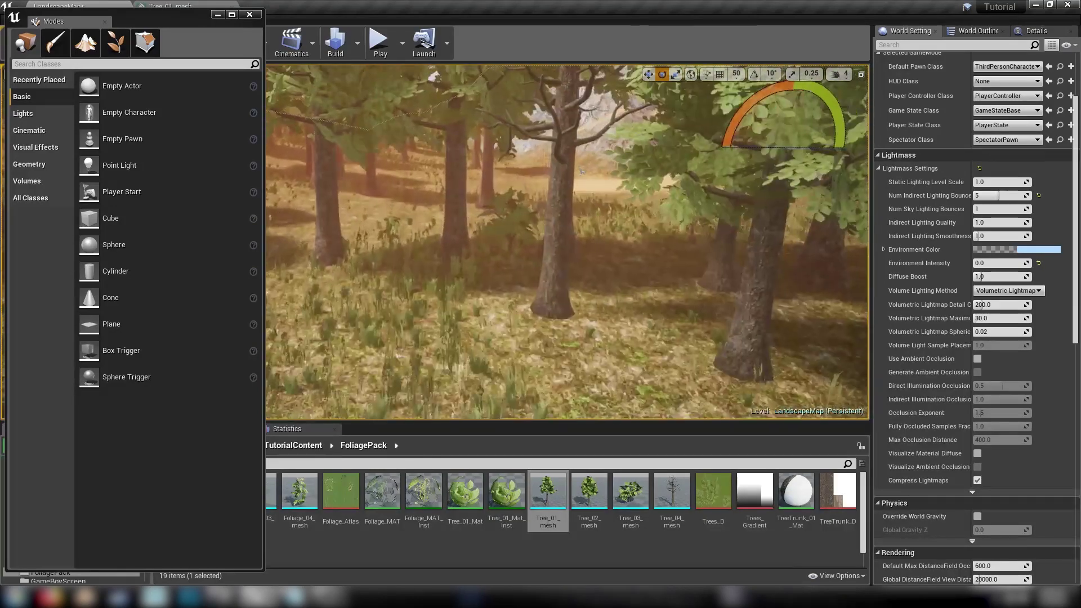
right_drag(567, 243, 567, 242)
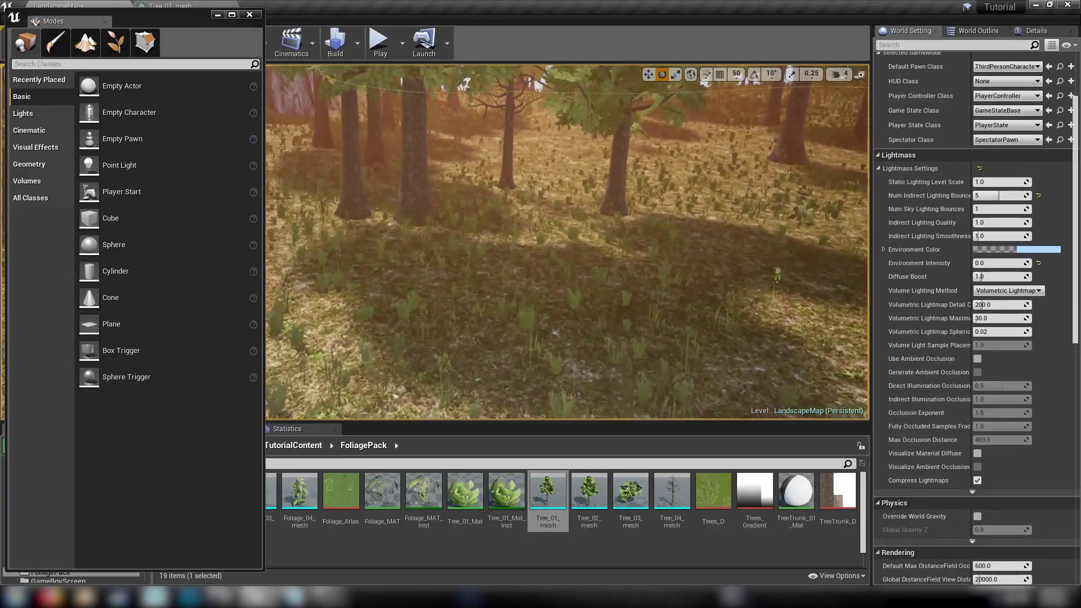
right_drag(584, 312, 583, 312)
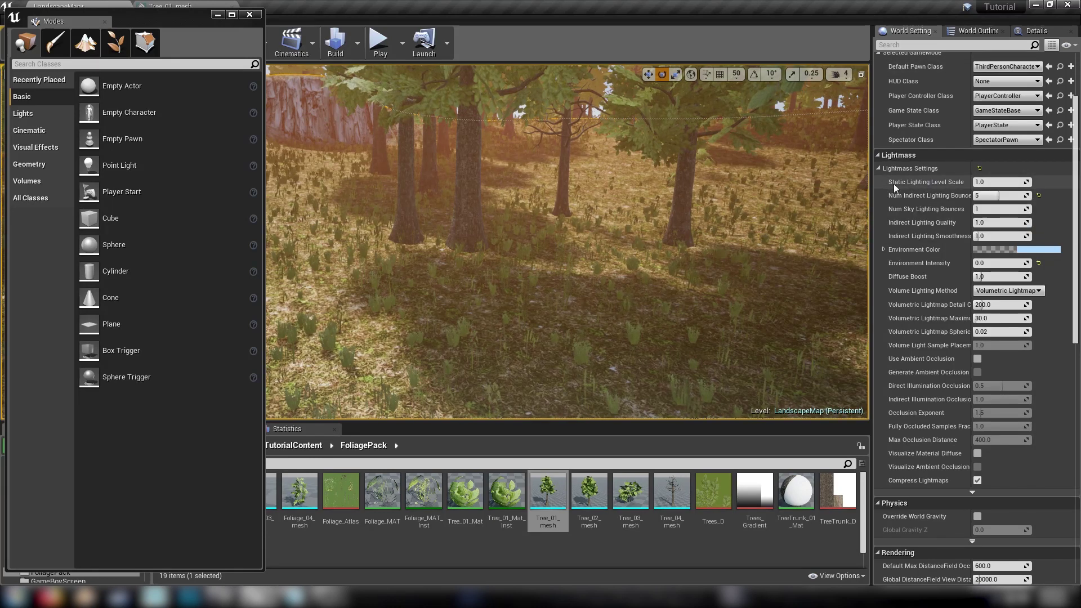
click(1036, 29)
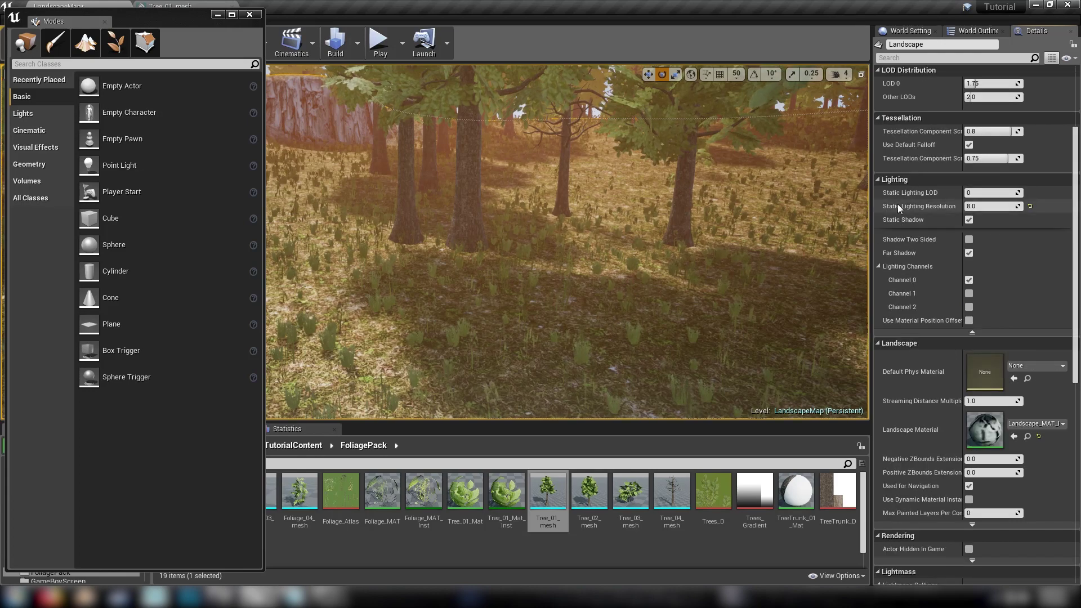
- Clear the Modes window away from the level view and switch the forest display to Shader Complexity
right_drag(430, 270, 462, 256)
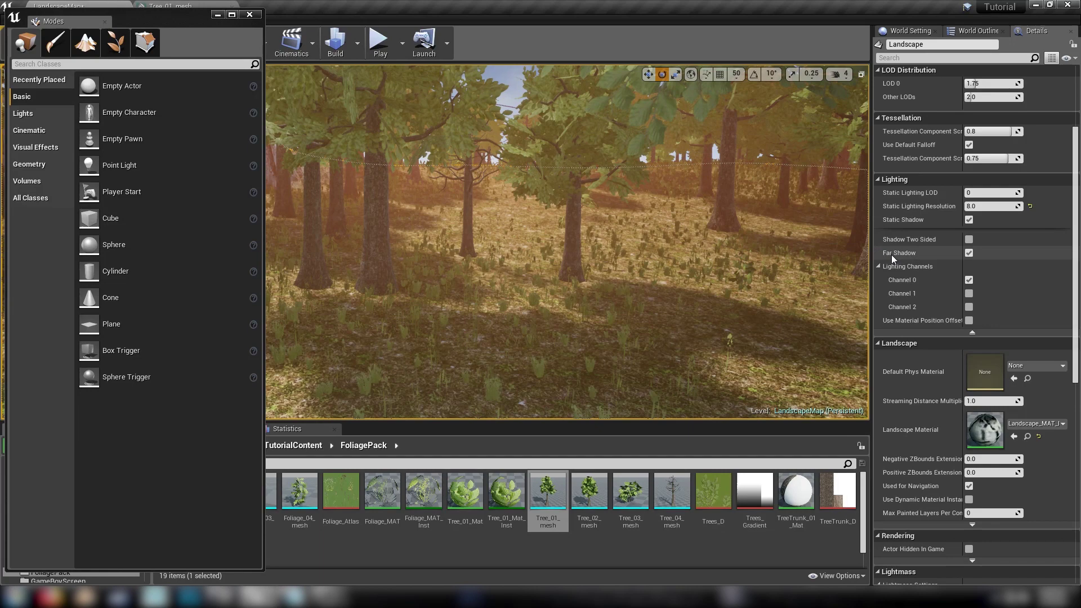
key(w)
mouse_move(575, 313)
right_down()
mouse_move(523, 301)
mouse_move(588, 306)
right_up()
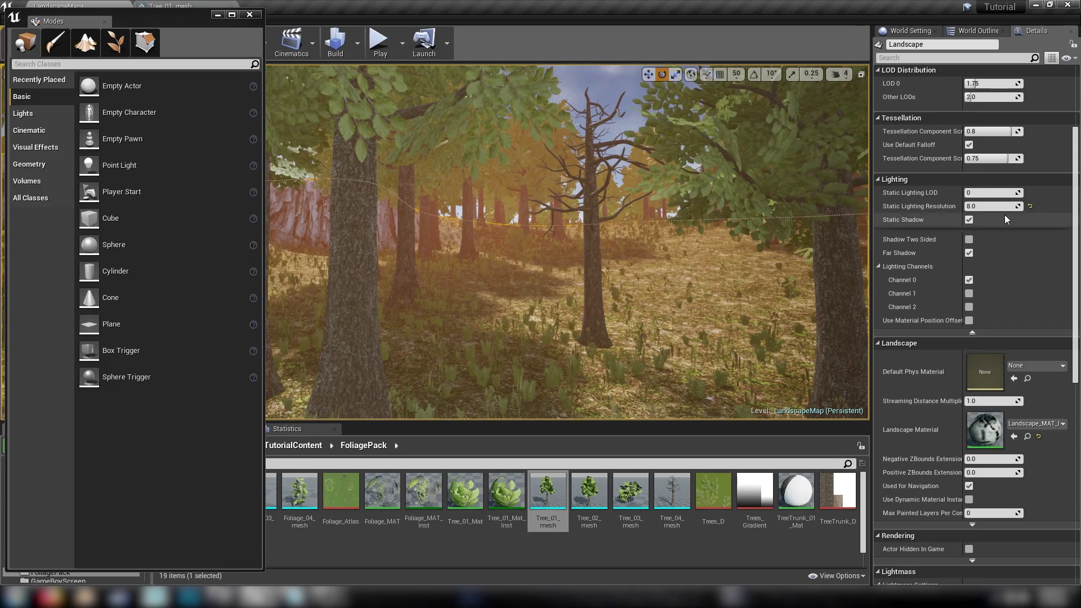
right_drag(556, 316, 484, 312)
right_drag(712, 185, 712, 185)
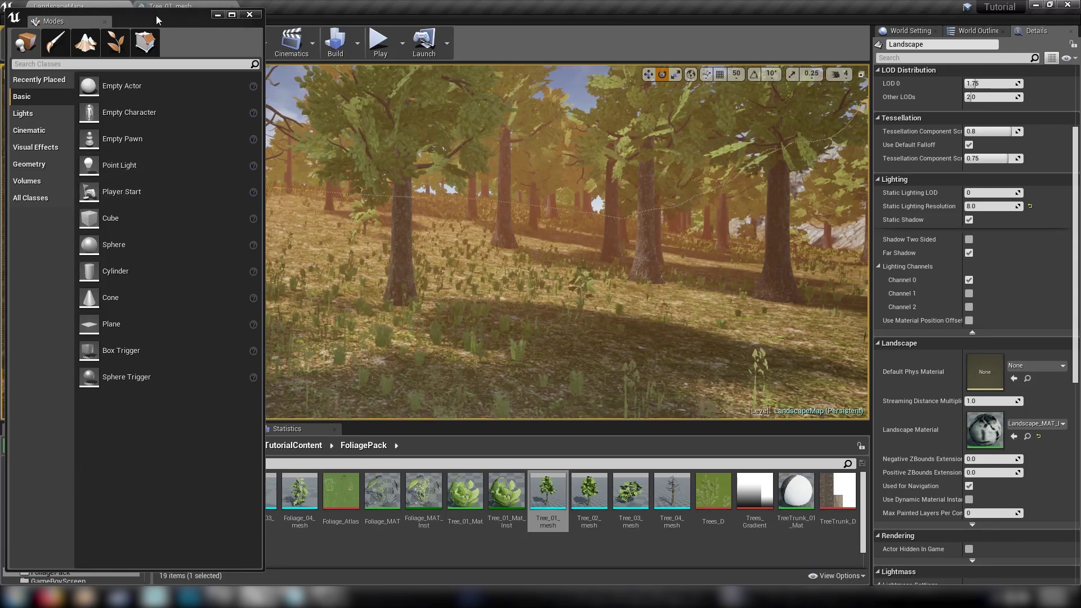
drag(183, 29, 0, 29)
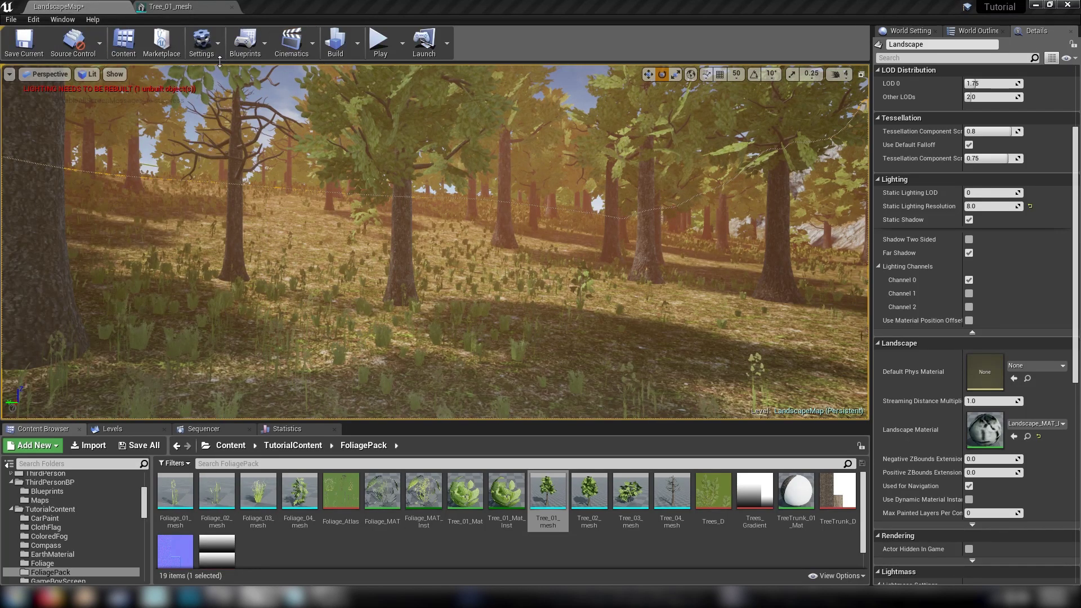
click(92, 75)
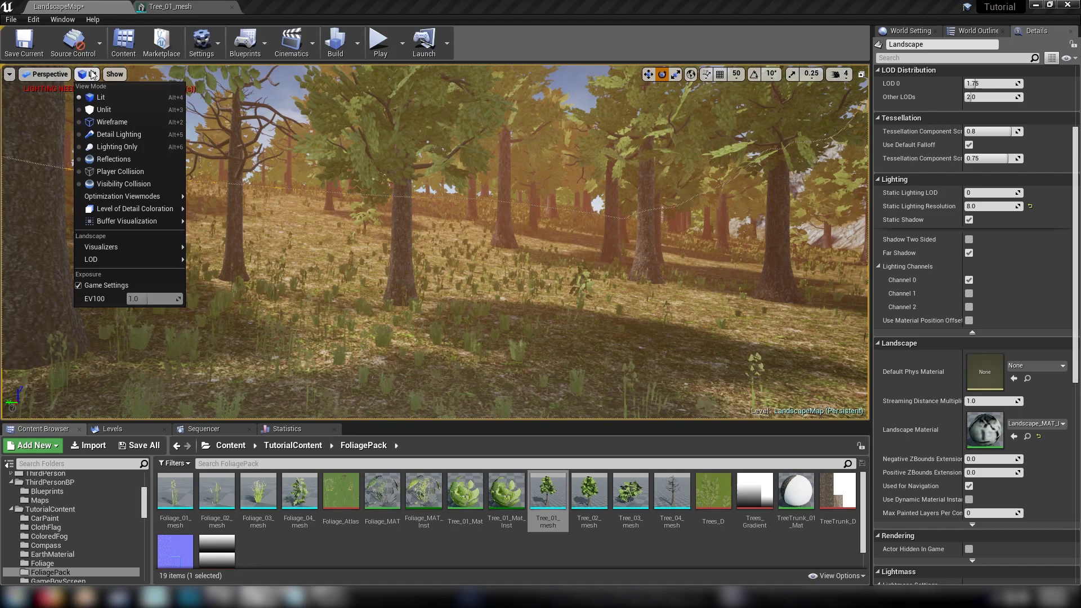
mouse_move(123, 195)
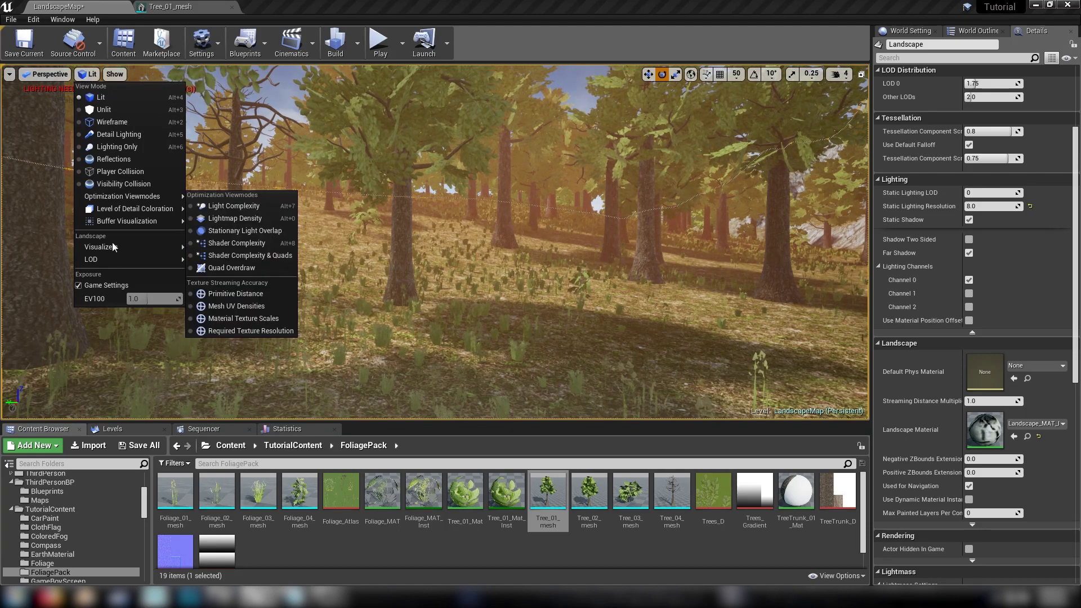
click(242, 243)
- Examine the shader complexity of the grass, tree trunks and a tree's leafy canopy throughout the forest
key(w)
mouse_move(411, 266)
right_down()
mouse_move(490, 248)
mouse_move(412, 266)
right_up()
scroll(433, 241, down, 10)
key(a)
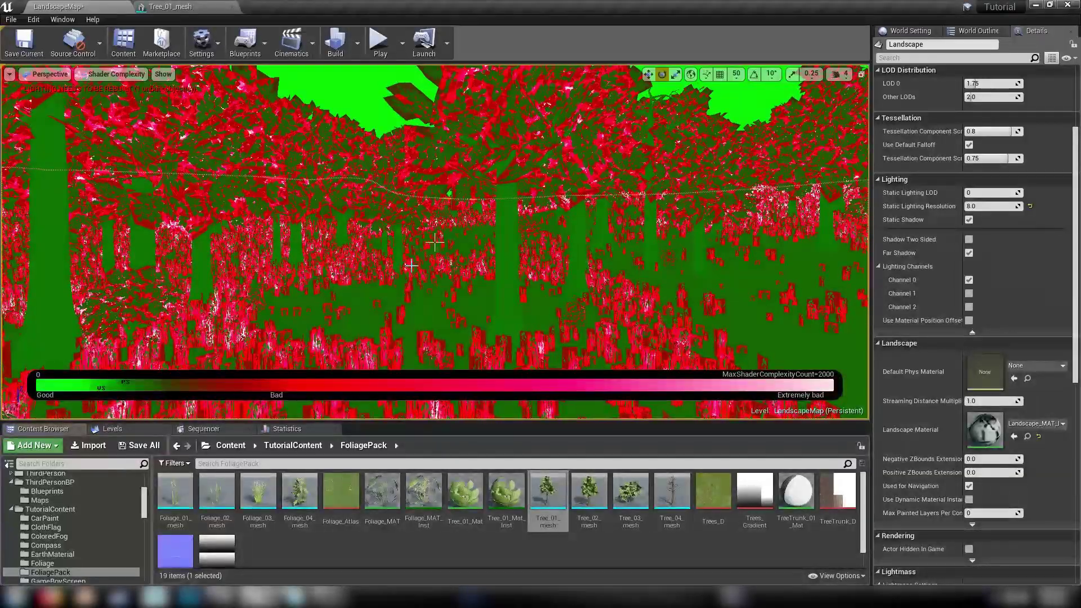
scroll(435, 241, up, 8)
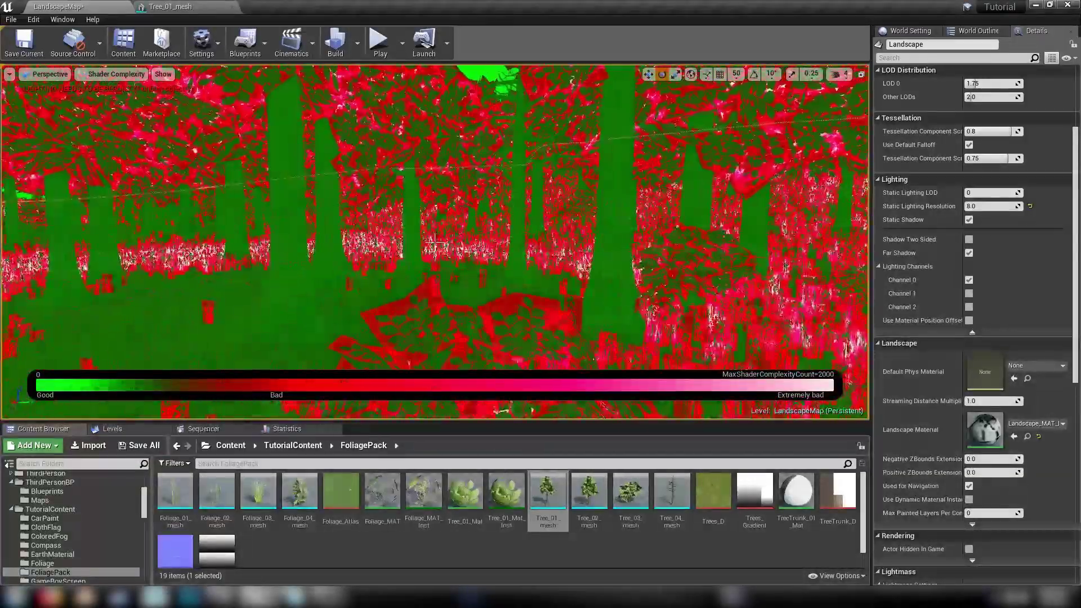
scroll(435, 241, up, 6)
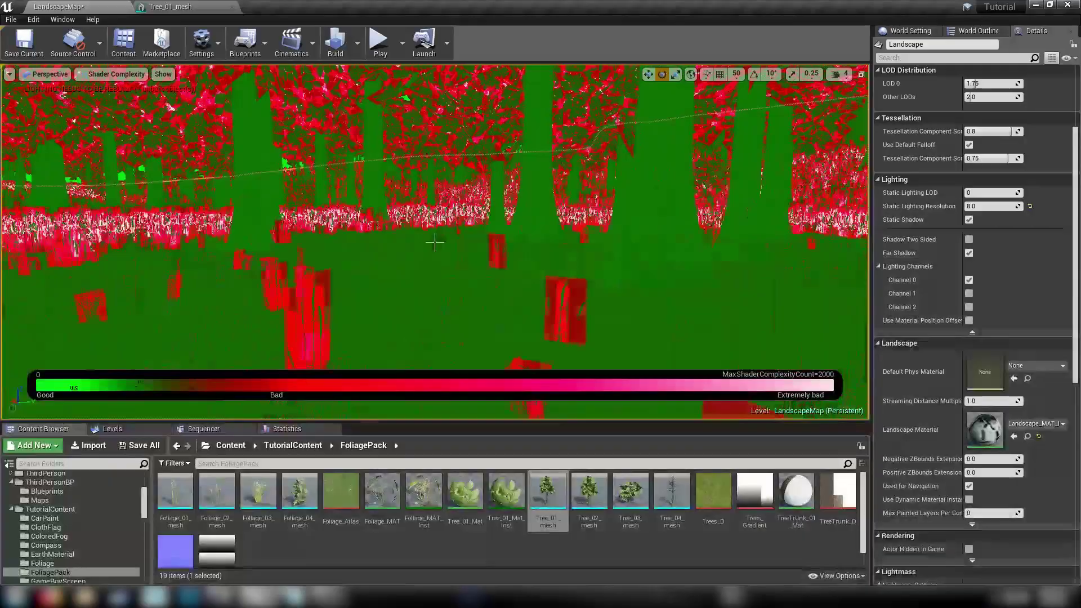
right_drag(429, 278, 435, 269)
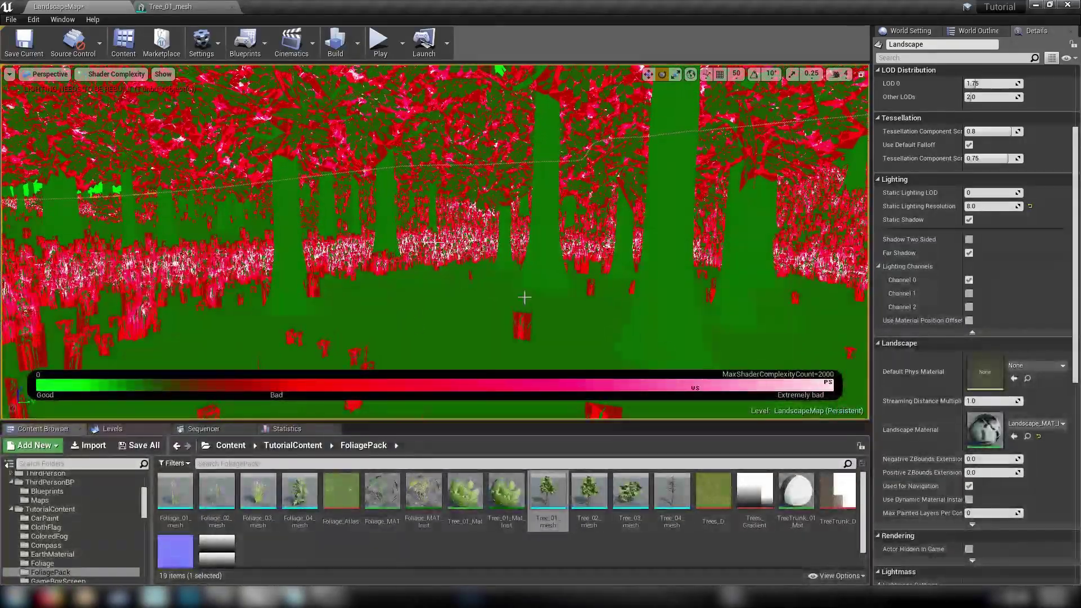
right_drag(524, 296, 586, 288)
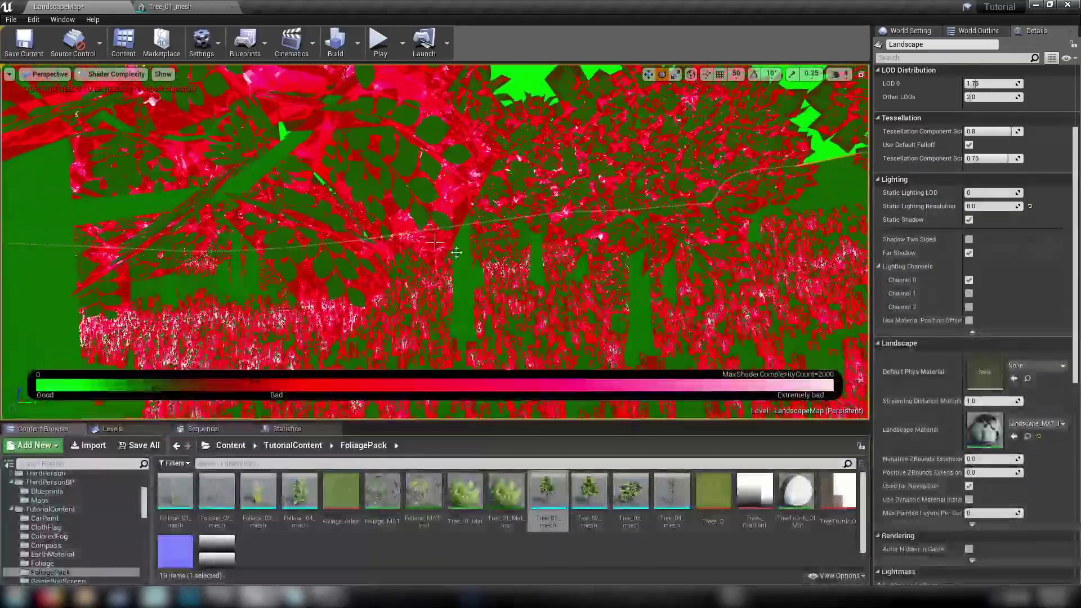
right_drag(557, 293, 529, 268)
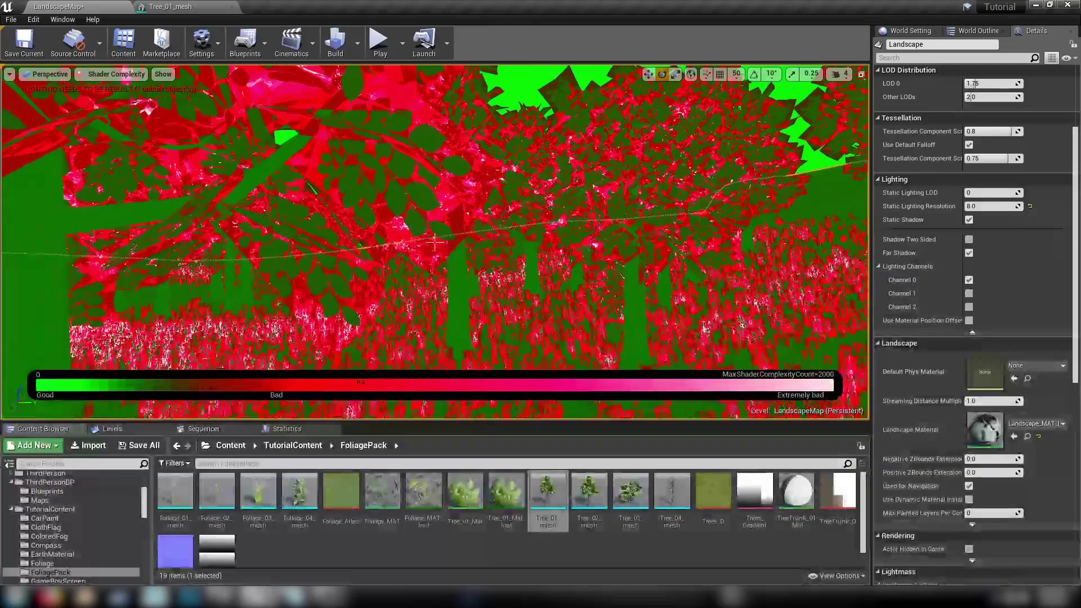
right_drag(434, 242, 406, 254)
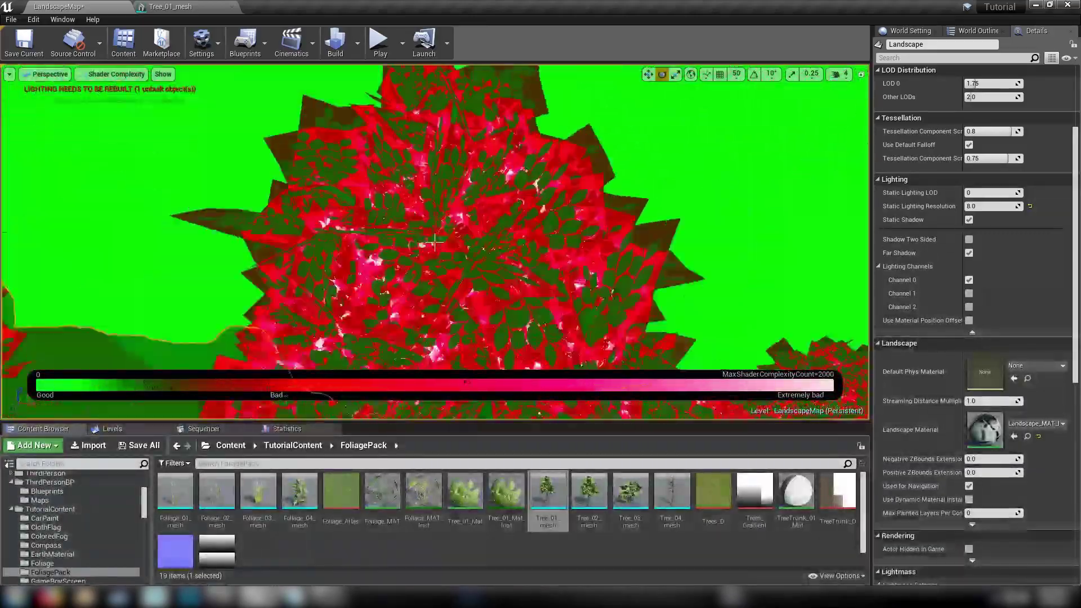
key(d)
right_drag(435, 242, 563, 280)
key(w)
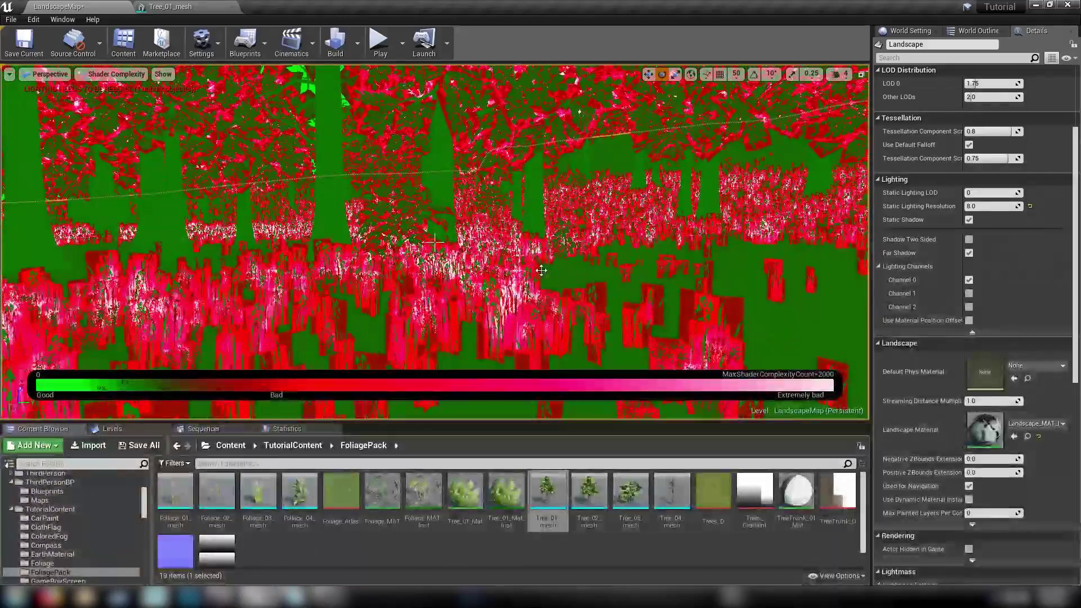
- Inspect the shader complexity where dense grass clumps overlap on the forest floor
right_drag(537, 269, 552, 272)
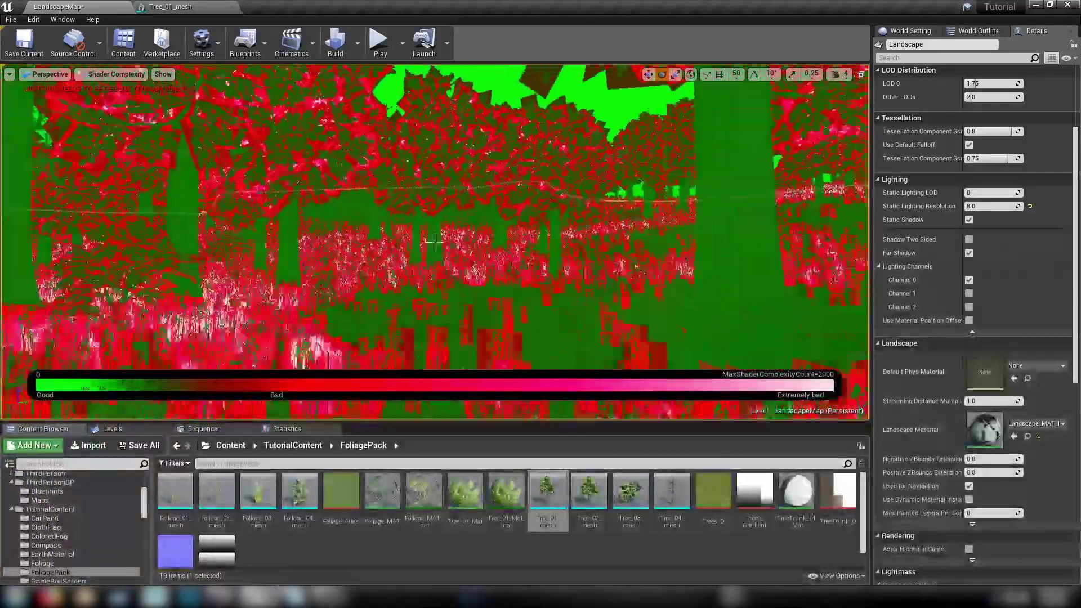
right_drag(433, 244, 434, 244)
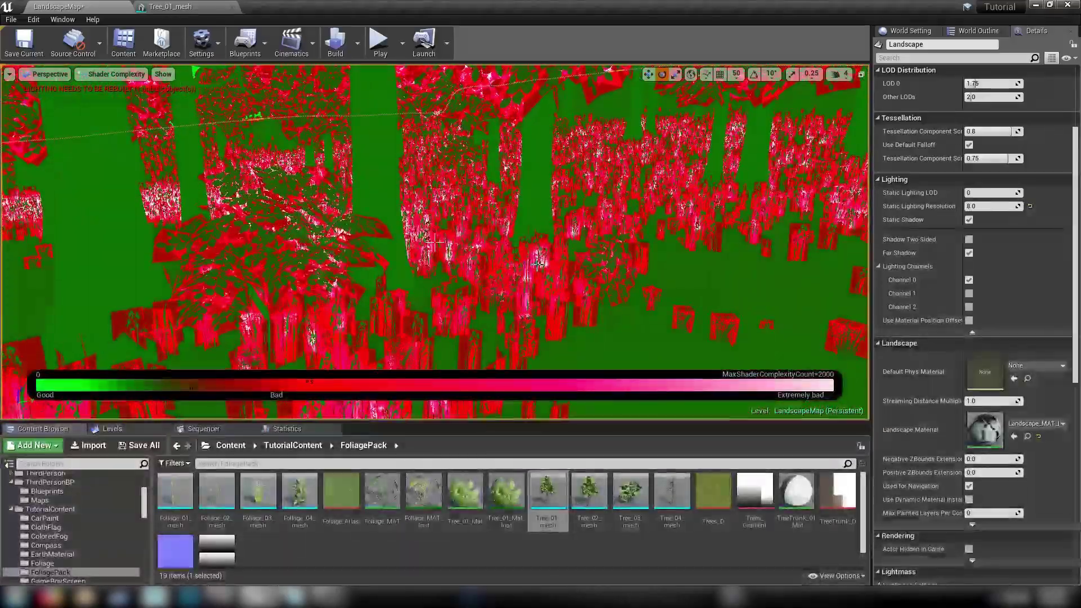
right_drag(480, 227, 434, 243)
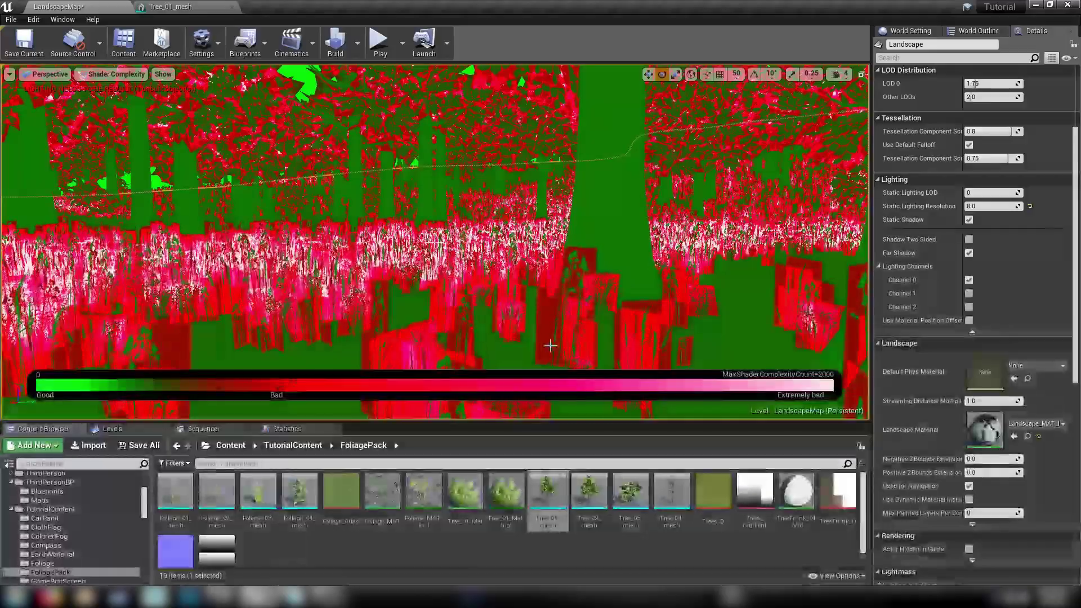
right_drag(576, 357, 510, 307)
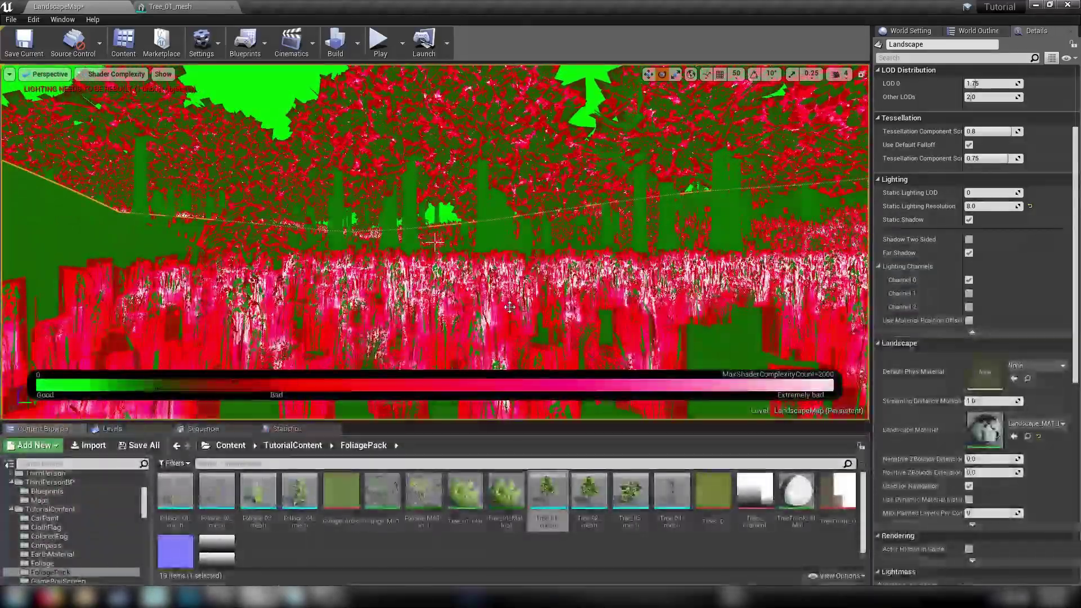
right_drag(443, 281, 434, 318)
scroll(434, 242, up, 5)
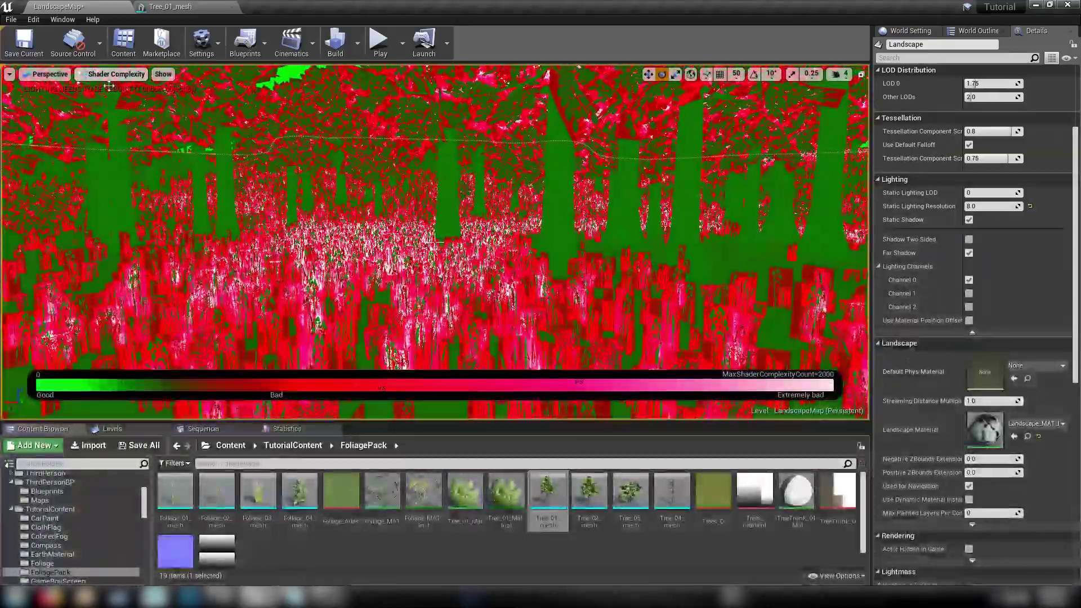
- Return the level display to the Lit view mode
click(116, 74)
click(112, 93)
right_drag(434, 242, 653, 239)
- Play the level, run the character through the forest among the trees and grass, and end the play session
click(381, 45)
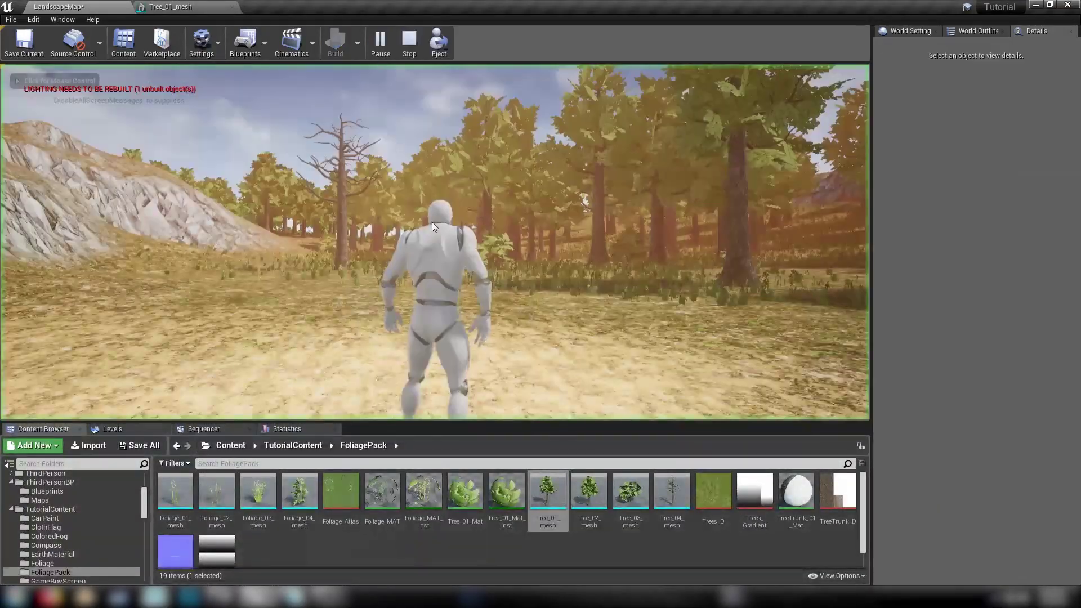
key(w)
key(d)
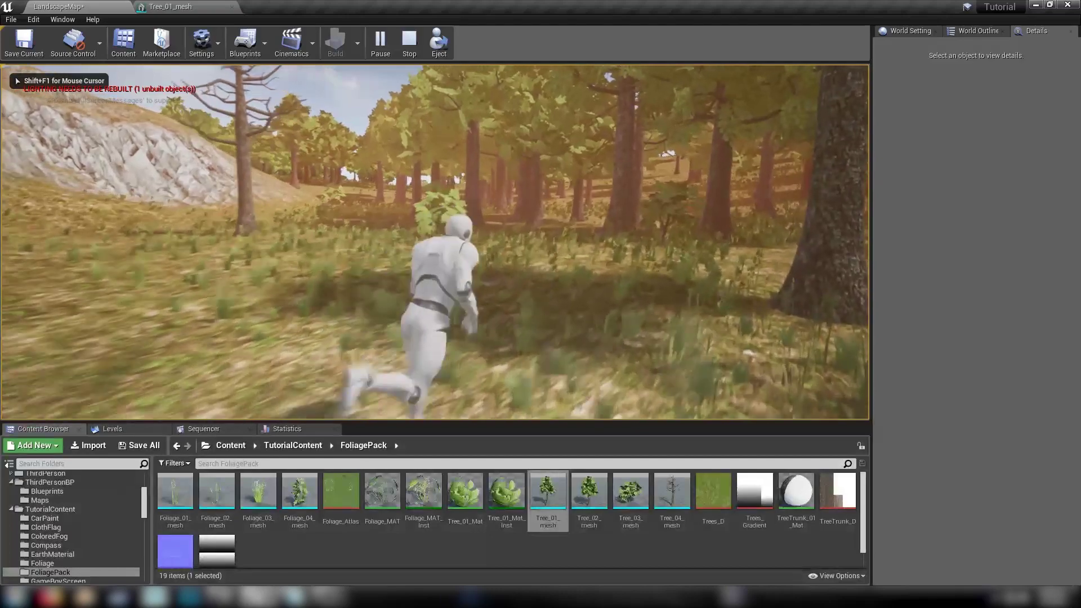
key(a)
key(d)
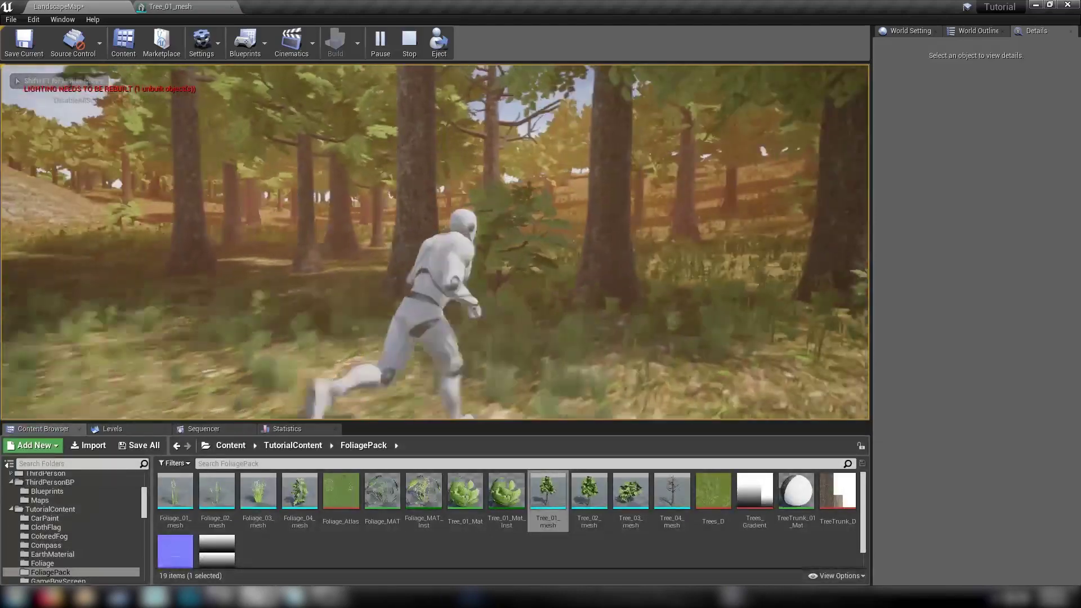
key(w)
key(w)
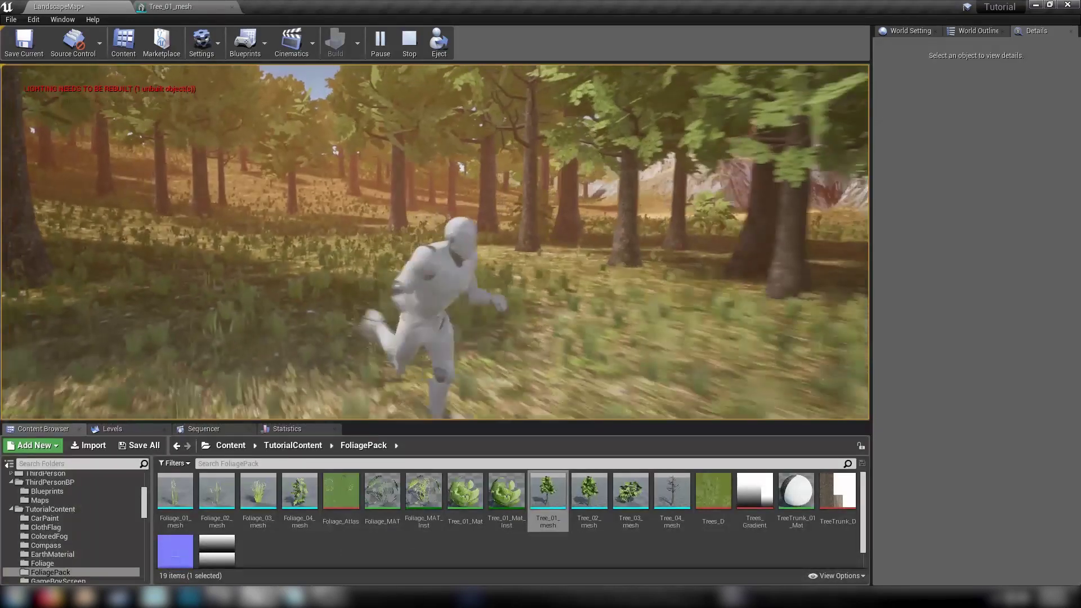
key(Escape)
- Bring the Modes window back at the rocky ledge and activate foliage mode with the Select tool
key(w)
right_drag(365, 217, 186, 217)
mouse_move(411, 242)
right_down()
mouse_move(366, 242)
mouse_move(366, 265)
mouse_move(439, 298)
mouse_move(406, 247)
right_up()
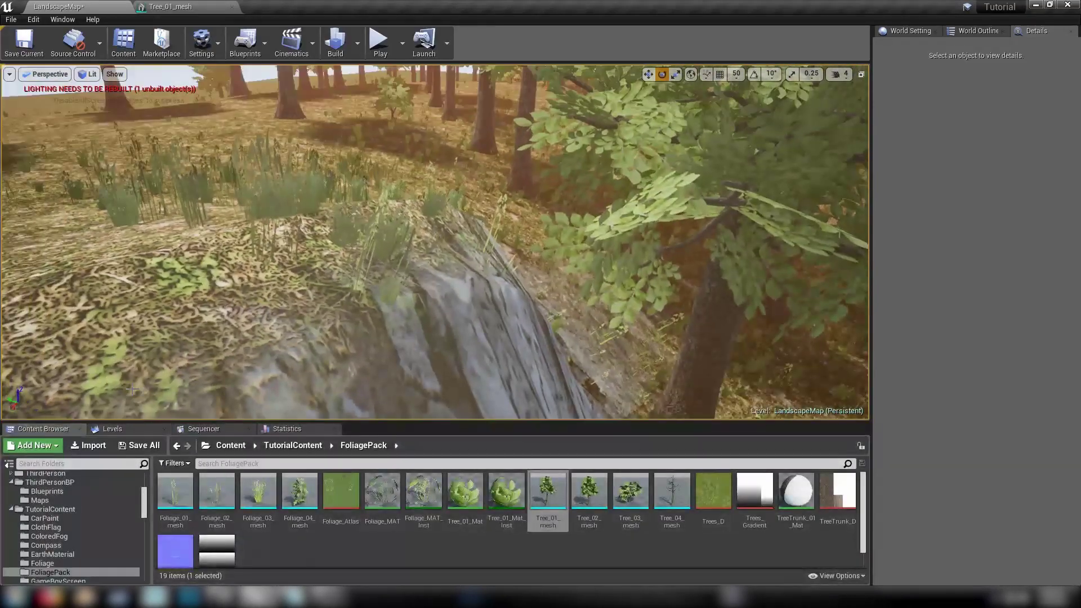
drag(221, 52, 176, 33)
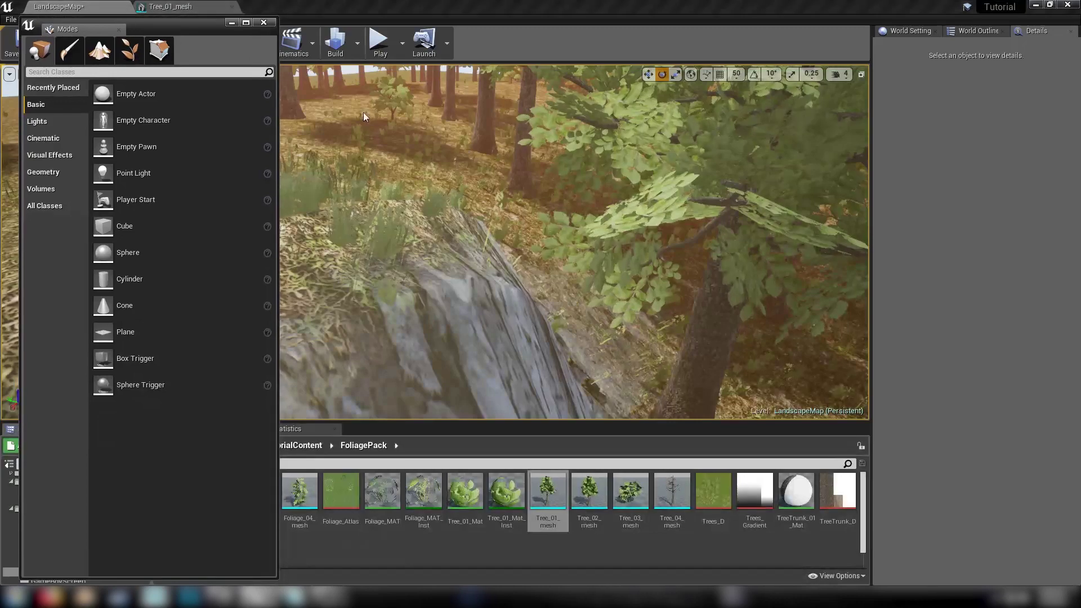
right_drag(363, 113, 352, 138)
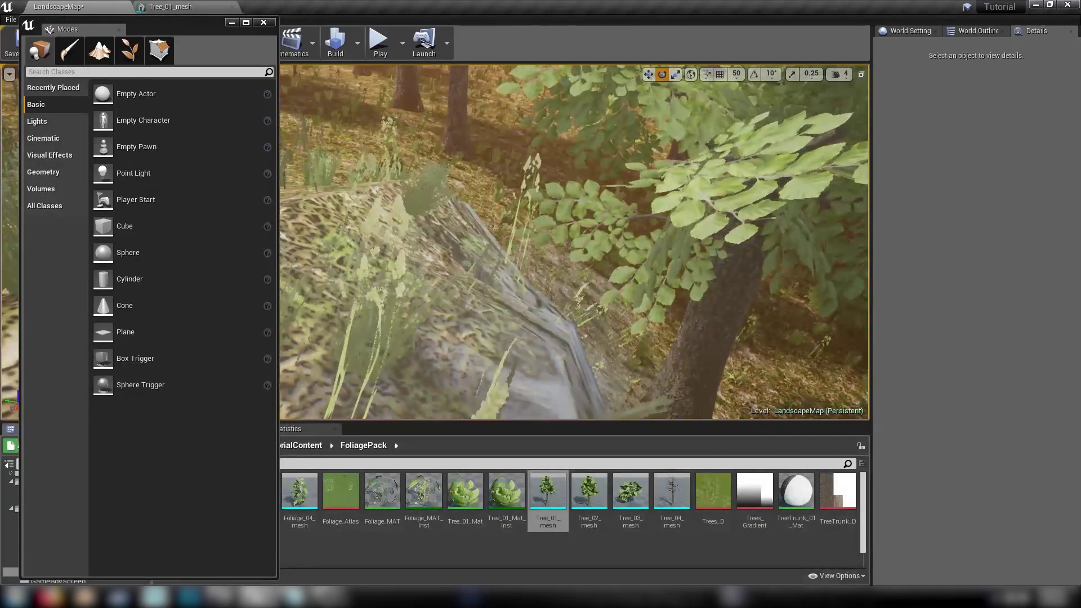
click(352, 138)
click(130, 50)
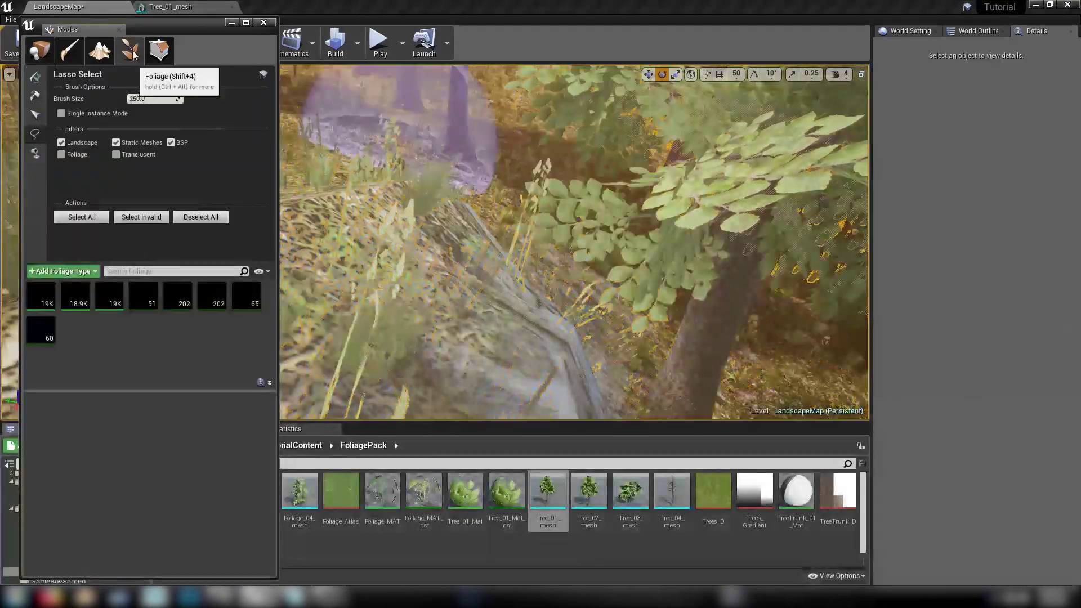
click(34, 114)
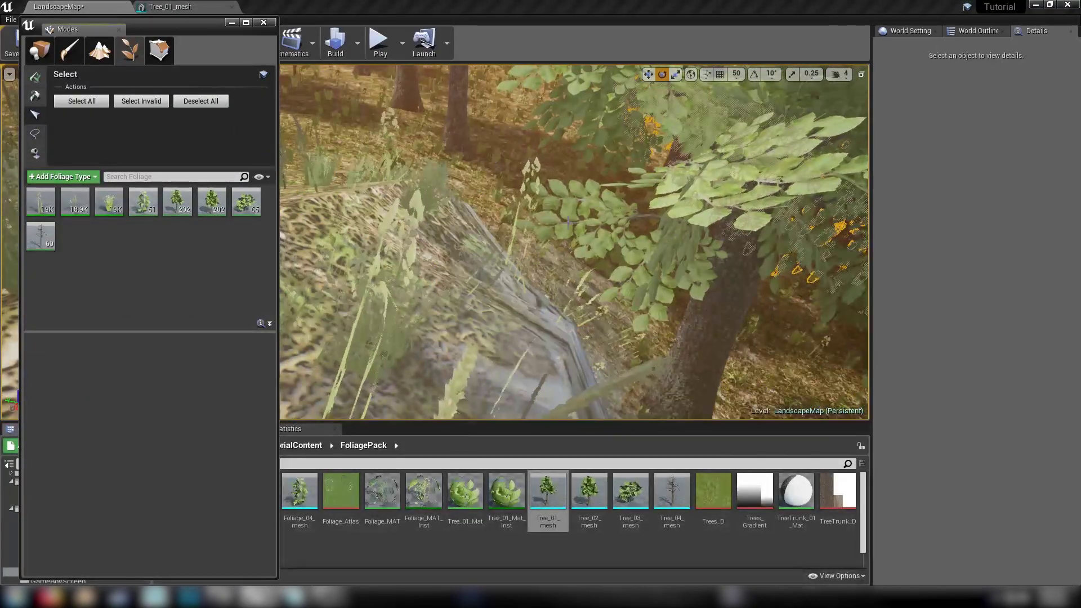
- Select the tall plant at the edge of the rocky ledge and rotate it by about 14 degrees
click(533, 170)
drag(501, 217, 496, 217)
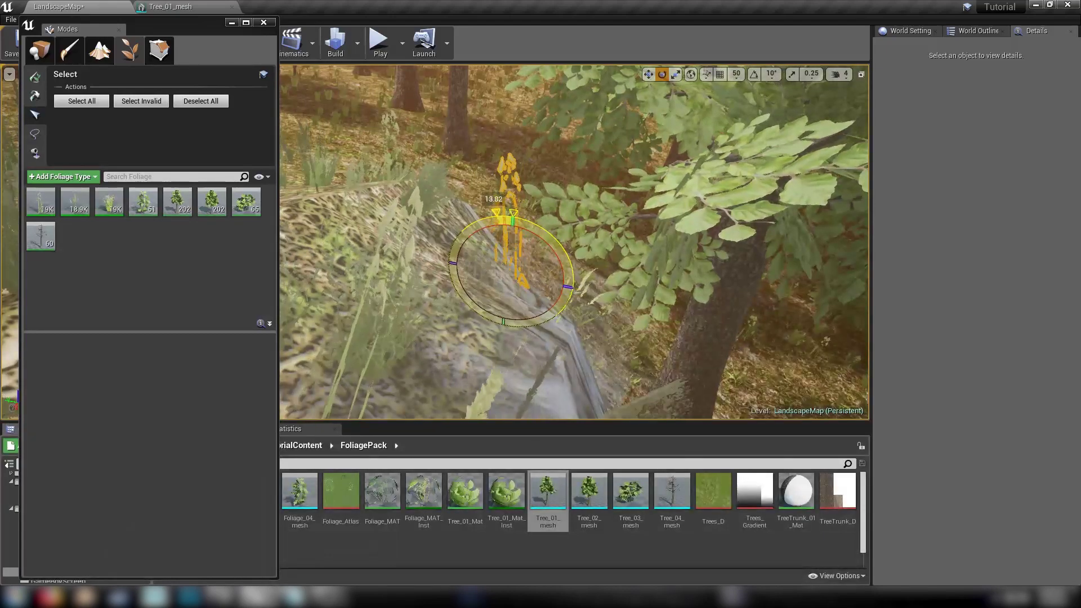
right_drag(565, 248, 484, 225)
right_drag(688, 278, 659, 263)
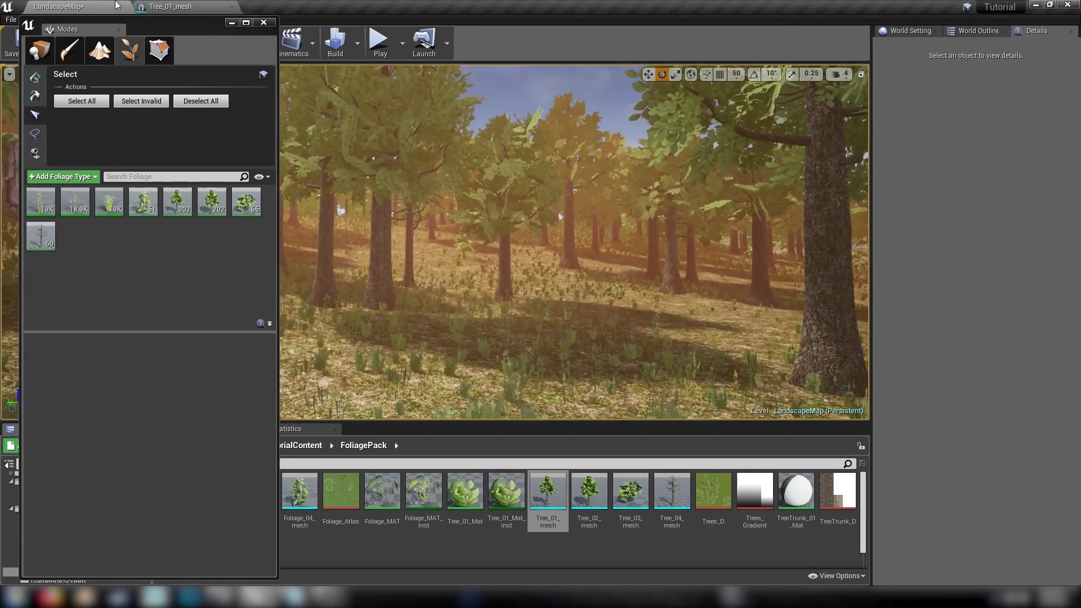
- Dock the Modes window beside the Content Browser and narrow it to give the asset browser more room
drag(70, 29, 22, 460)
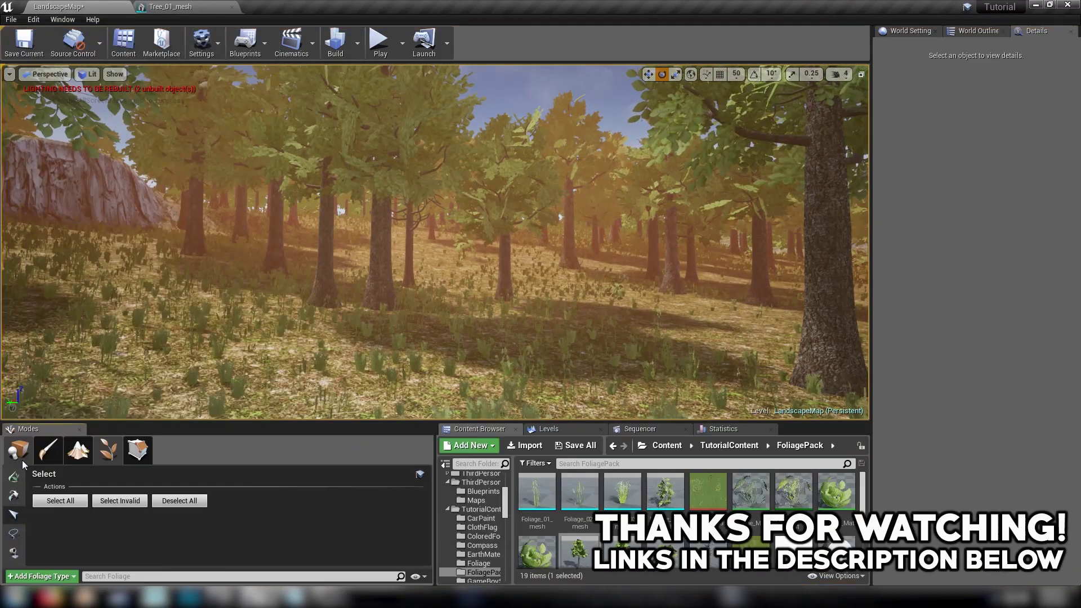
drag(435, 521, 173, 521)
right_drag(435, 242, 394, 219)
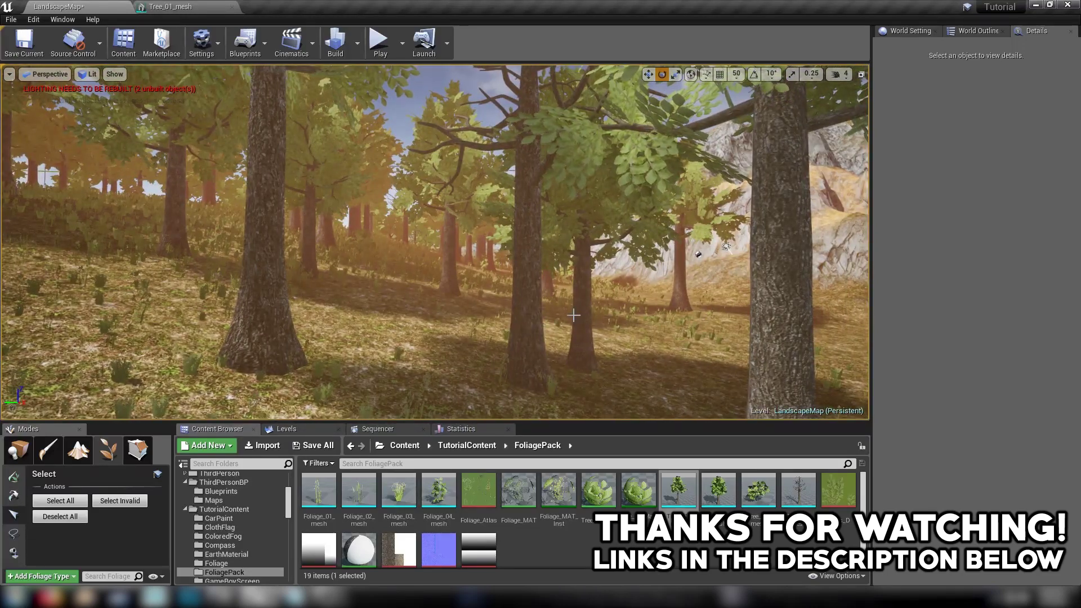
mouse_move(568, 315)
right_down()
mouse_move(462, 315)
mouse_move(565, 315)
right_up()
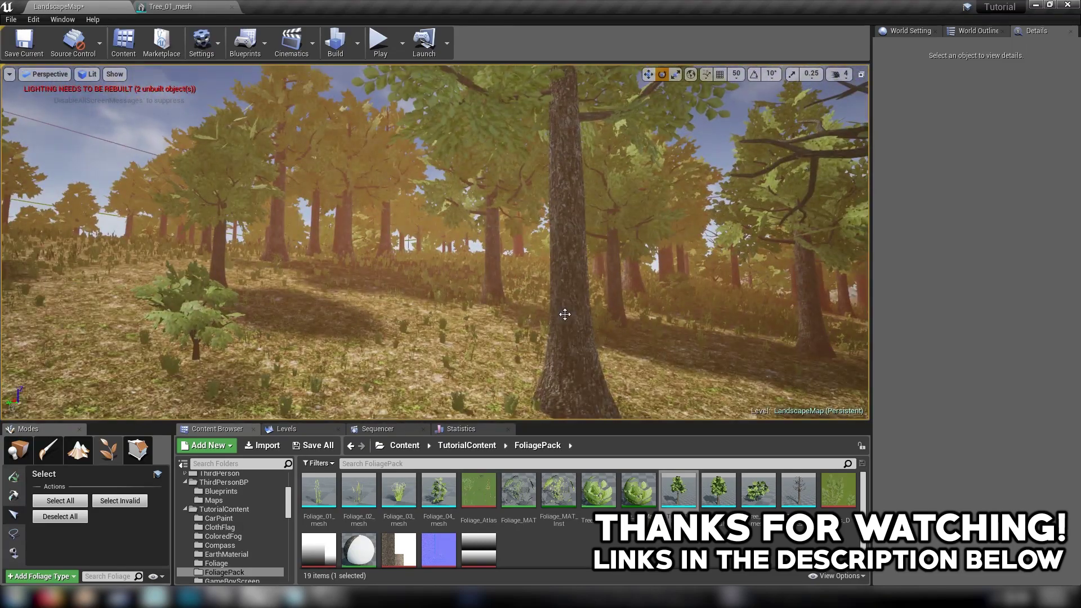